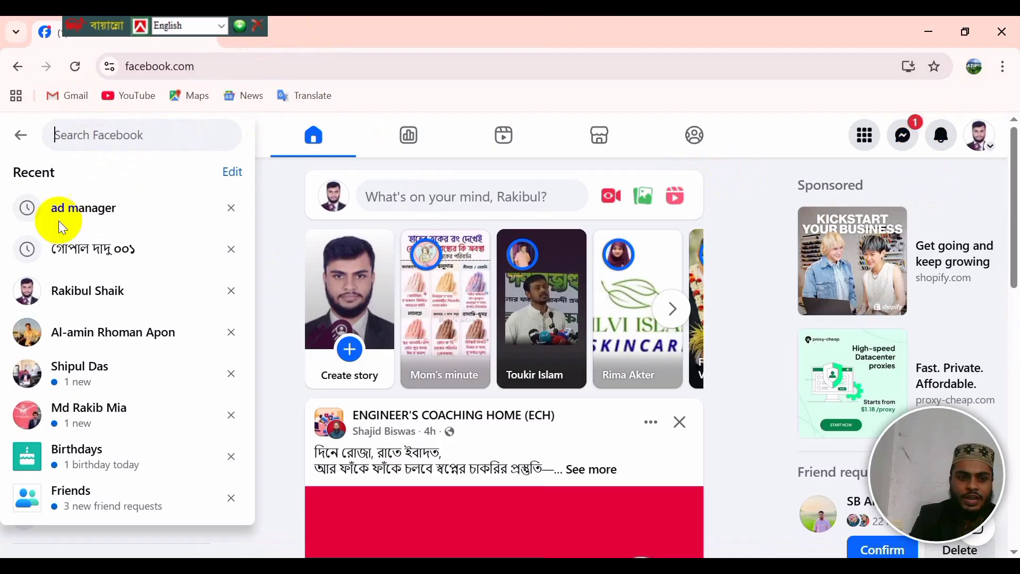
Close the recent searches and look through the home page's complete list of shortcuts, expanding the hidden entries.
click(20, 140)
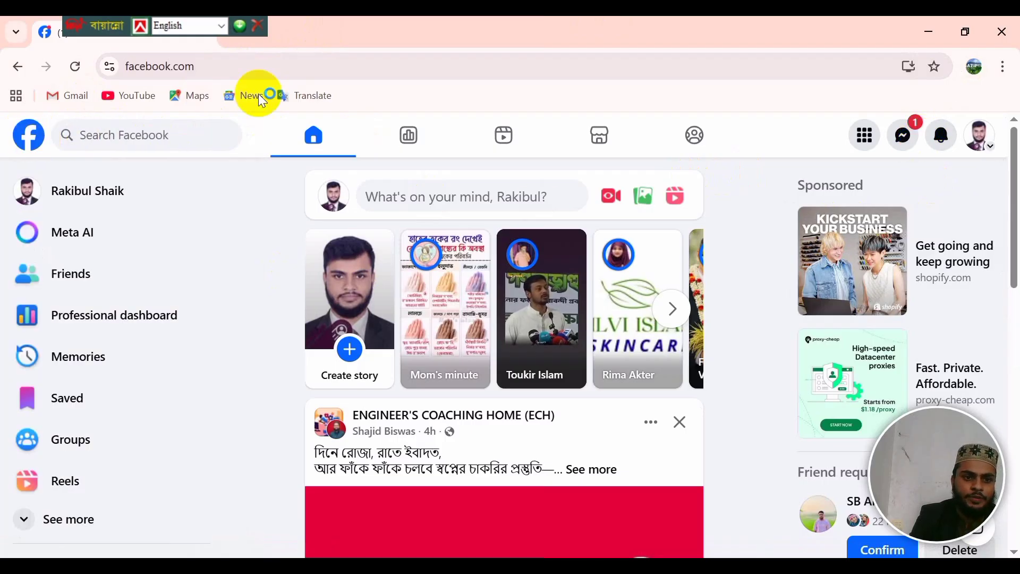
scroll(59, 415, down, 3)
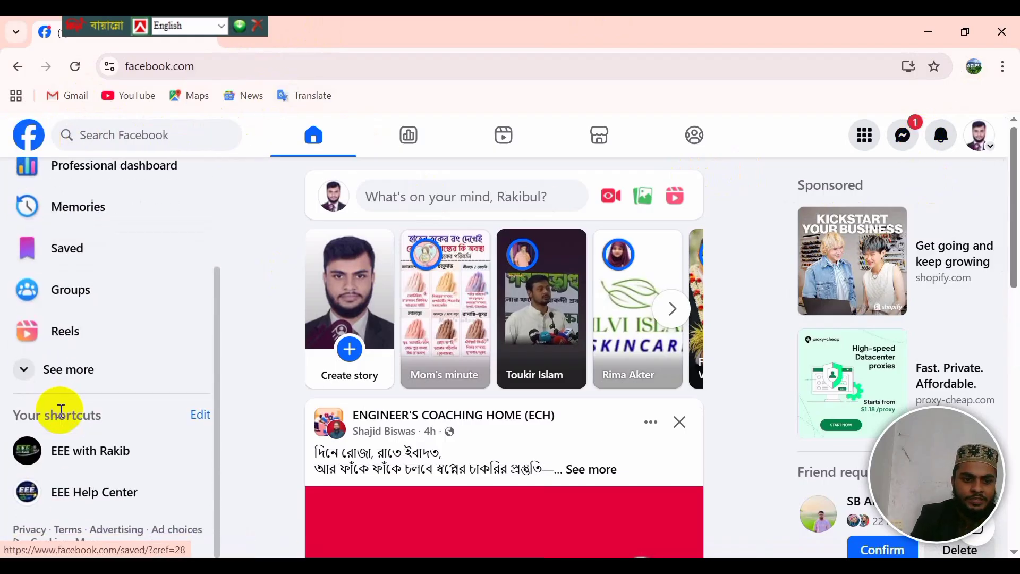
click(73, 379)
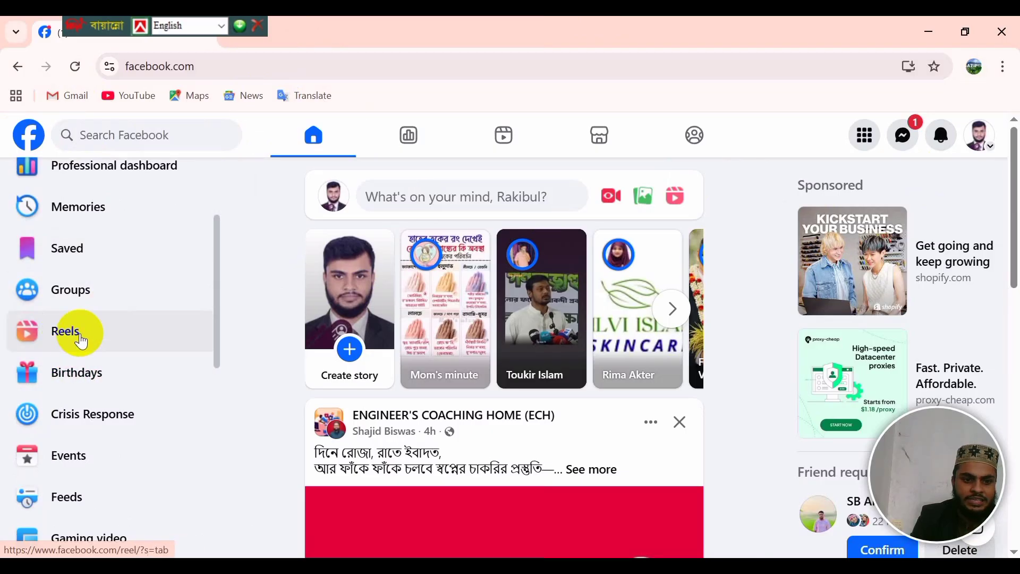
scroll(87, 335, up, 3)
scroll(132, 220, down, 8)
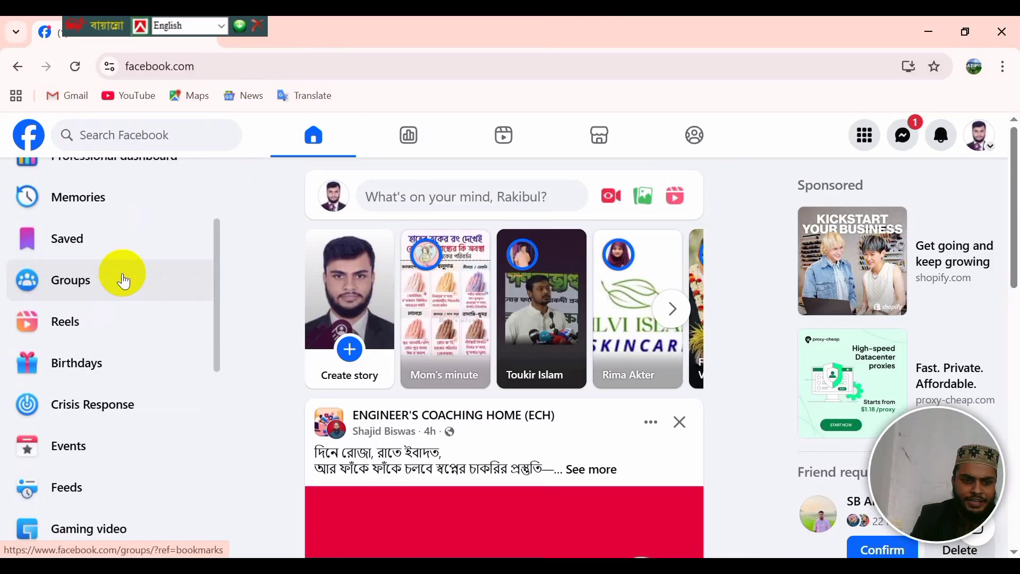
scroll(93, 420, down, 4)
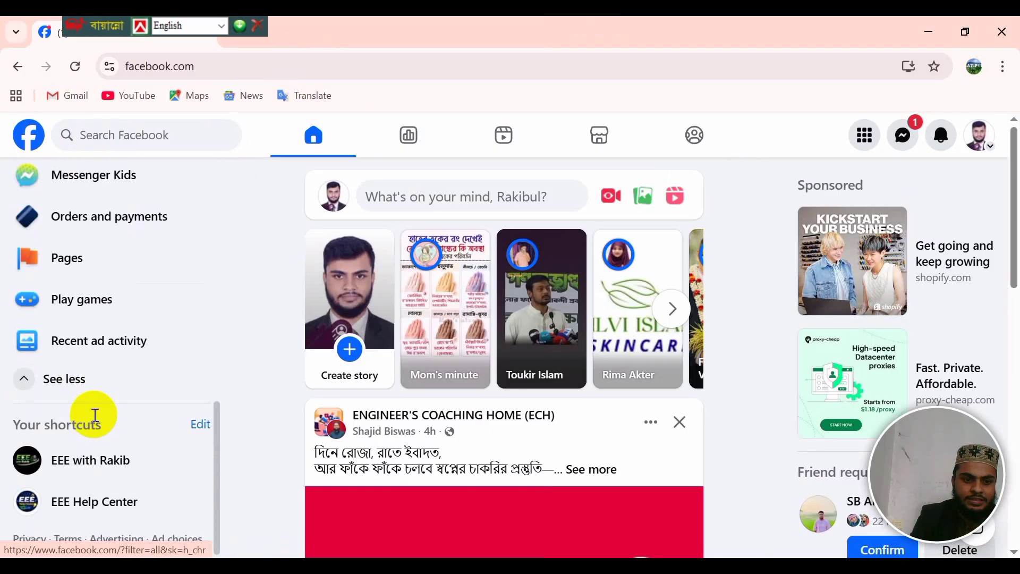
scroll(102, 291, up, 8)
scroll(106, 304, up, 4)
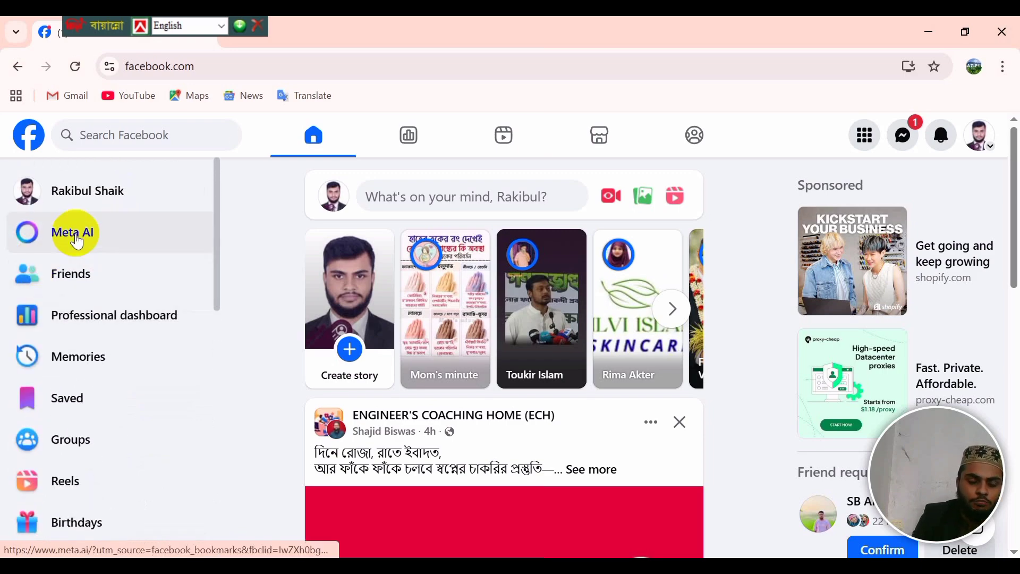
Search Facebook for "ad manager" using the recent search and open Ads Manager from the results.
click(136, 135)
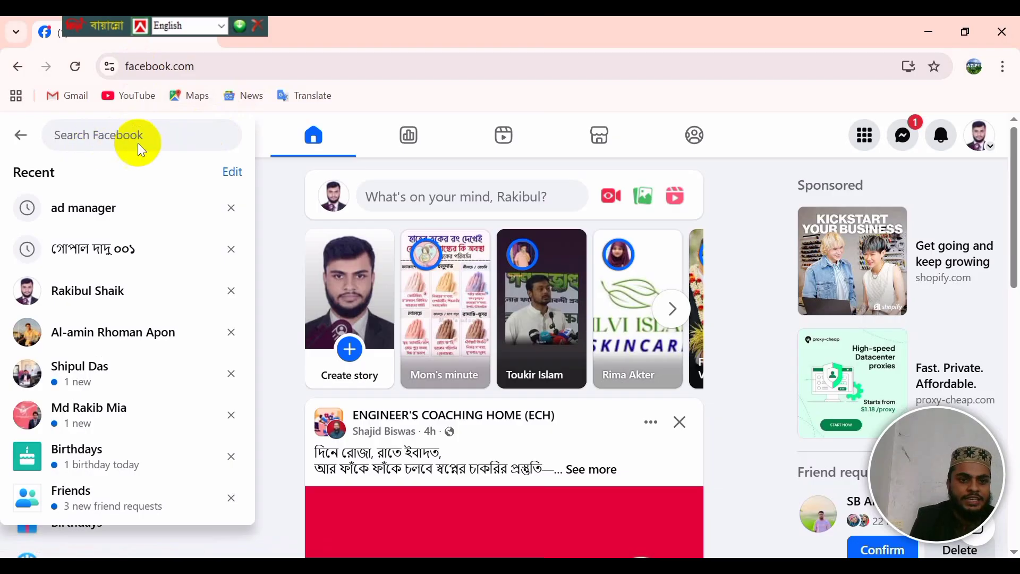
click(22, 135)
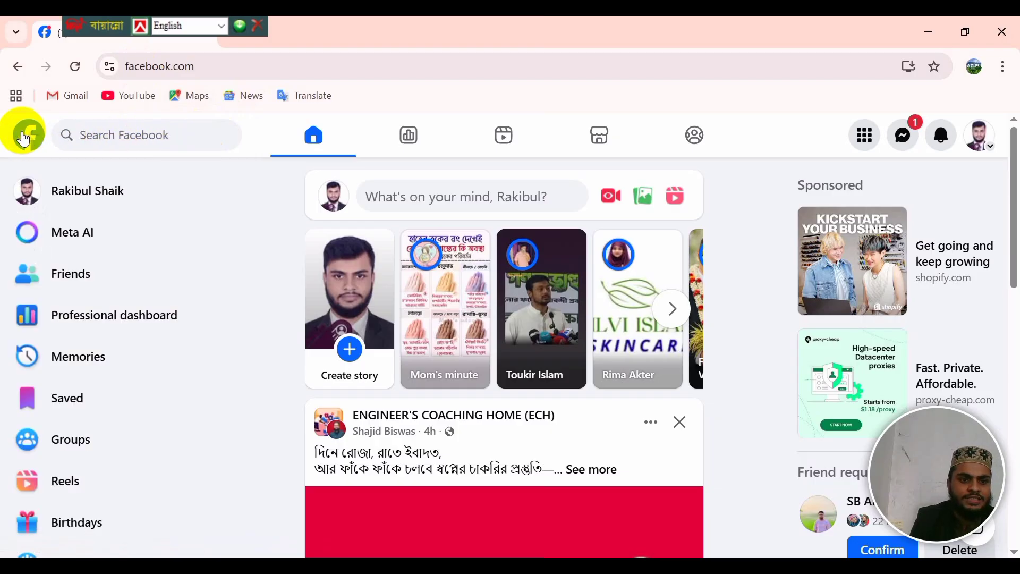
click(121, 139)
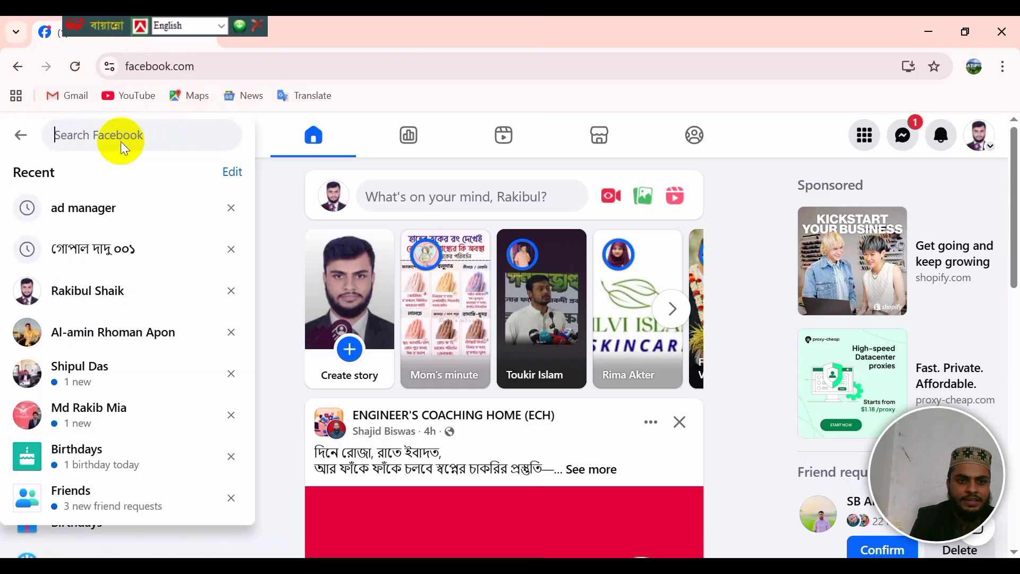
click(103, 214)
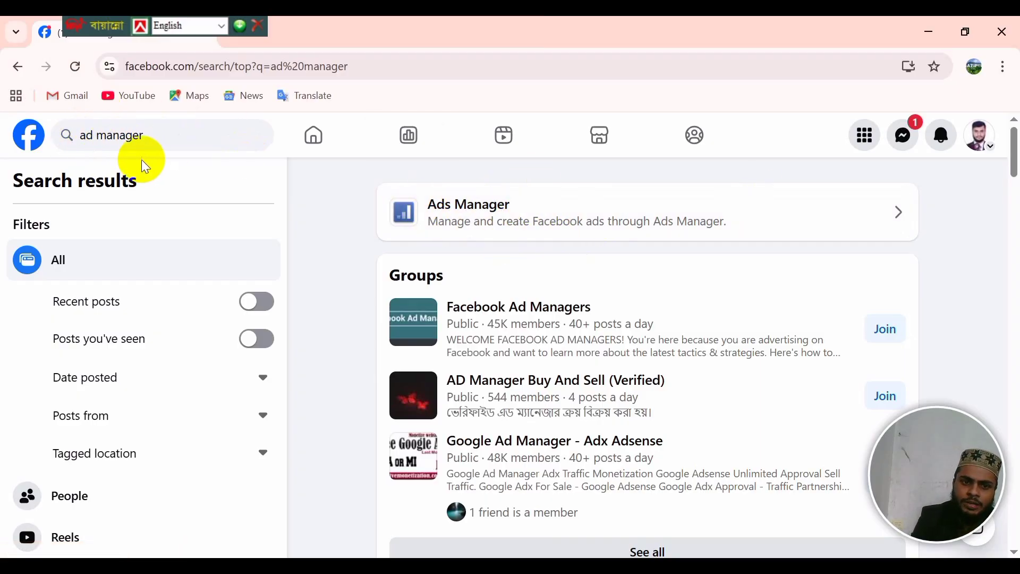
click(561, 235)
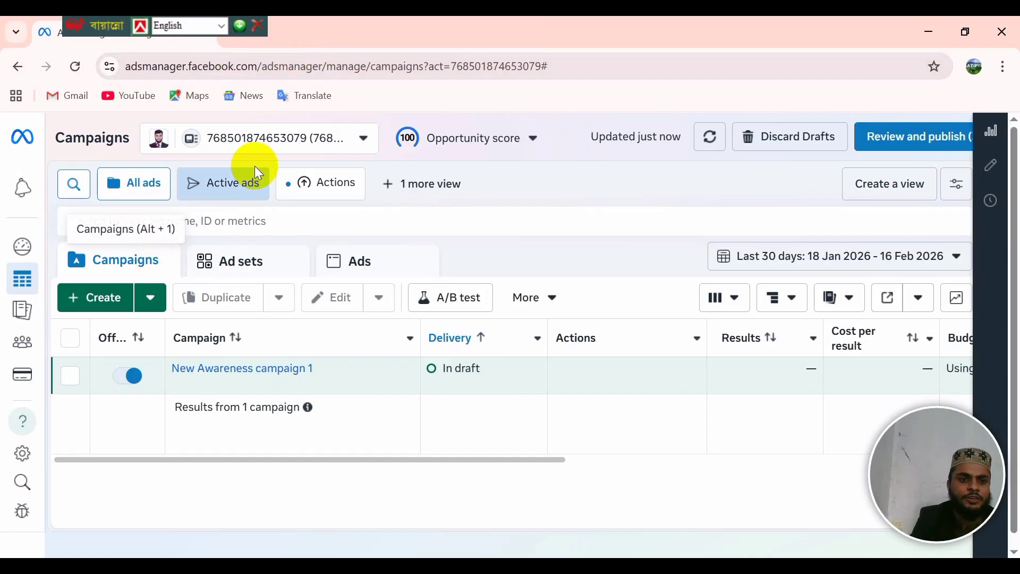
Start creating a new campaign and try out the App promotion, Leads, Sales and Engagement objectives.
click(101, 306)
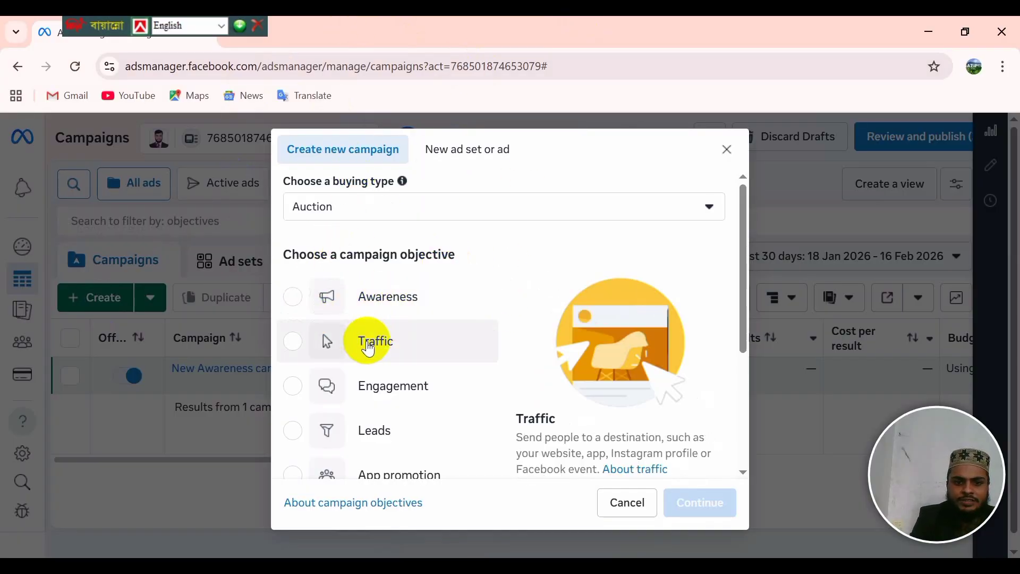
scroll(372, 372, down, 3)
click(372, 302)
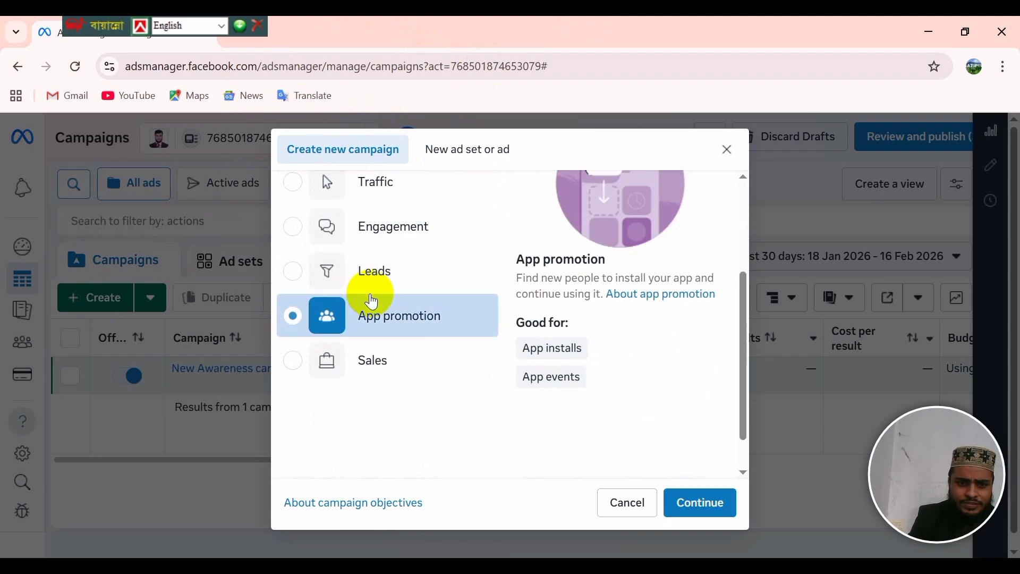
click(399, 282)
click(427, 246)
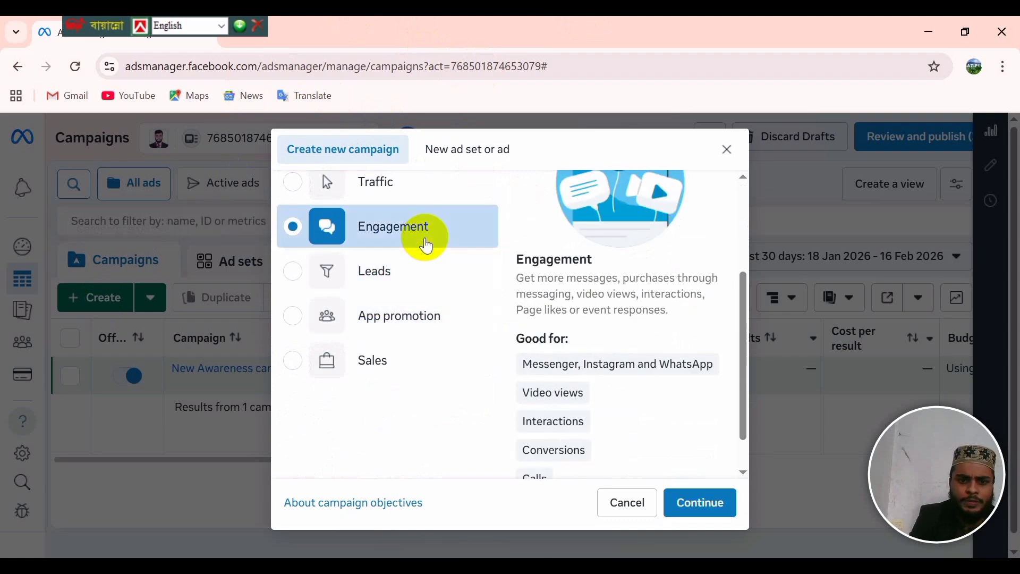
click(372, 360)
click(425, 317)
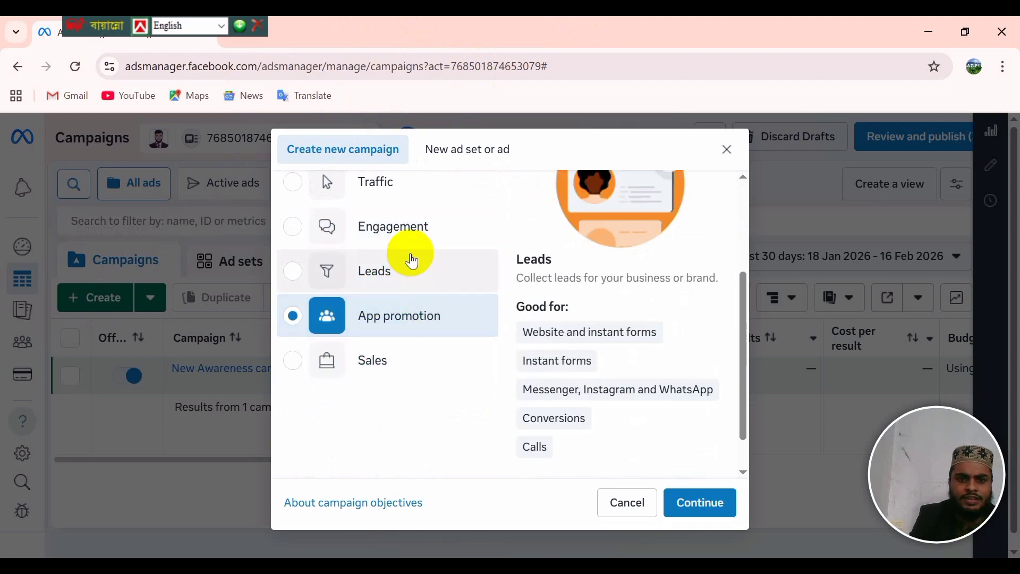
click(412, 263)
click(413, 238)
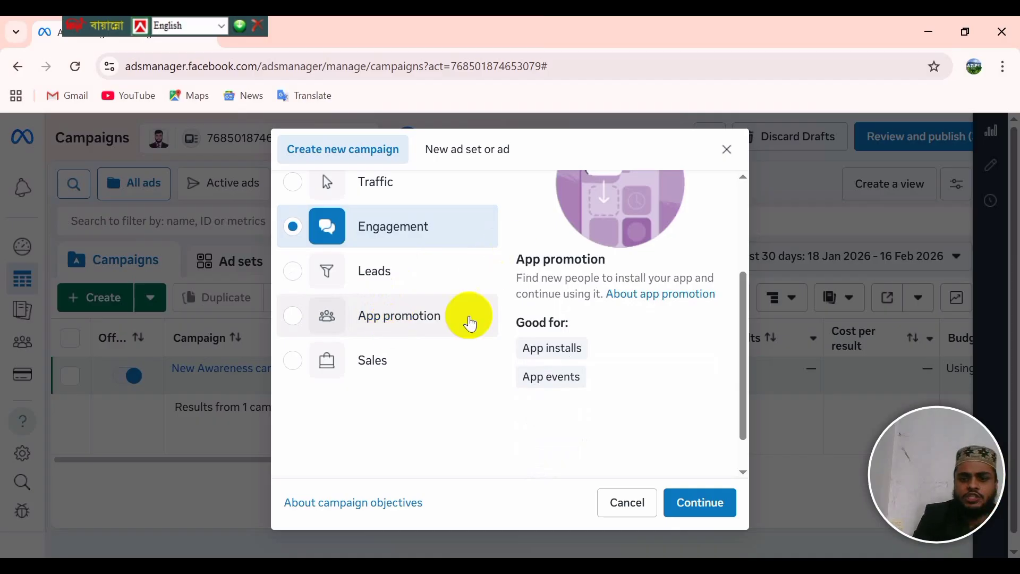
Choose Awareness as the campaign objective and continue to the campaign's settings.
scroll(388, 247, up, 3)
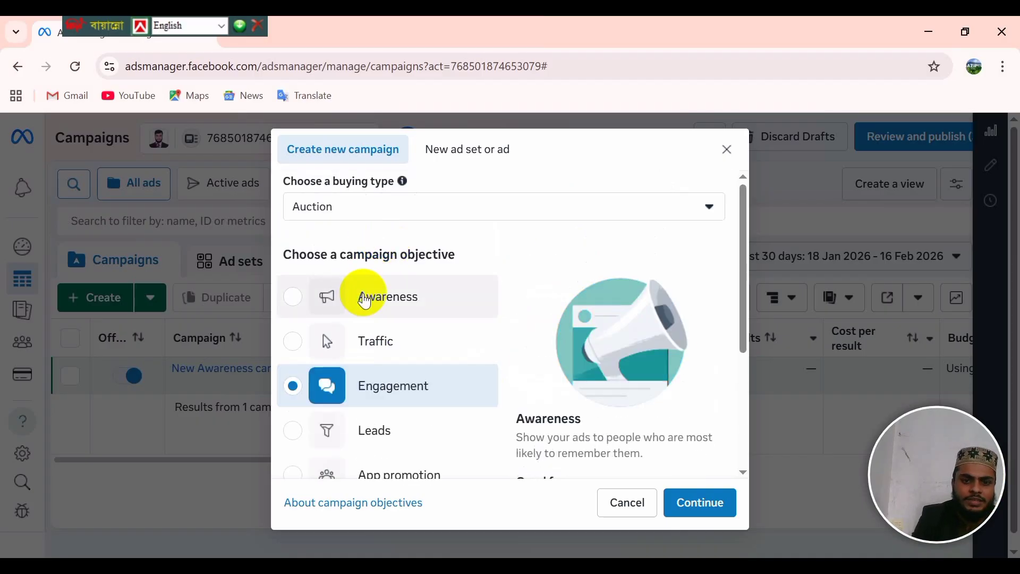
click(367, 300)
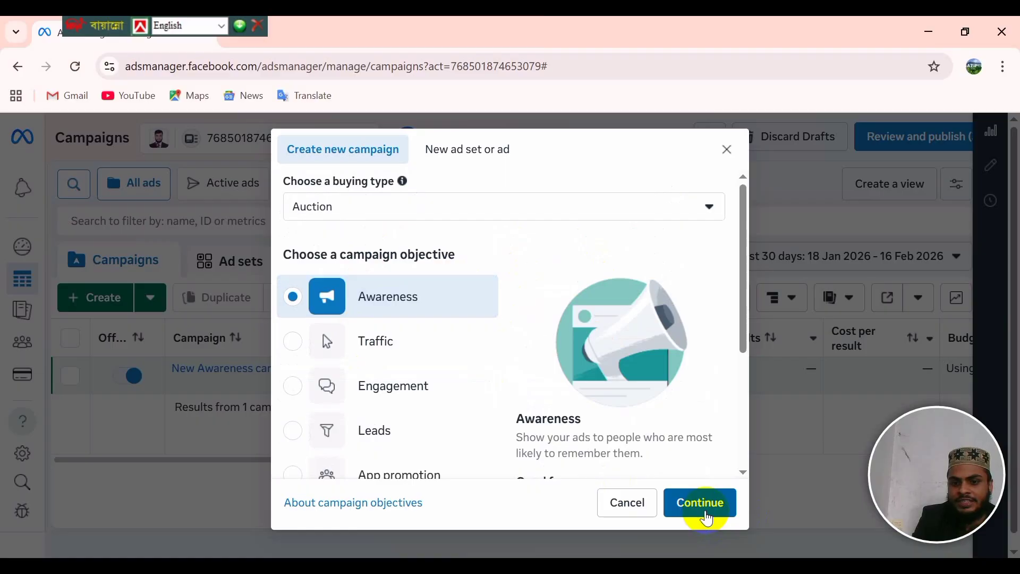
click(708, 518)
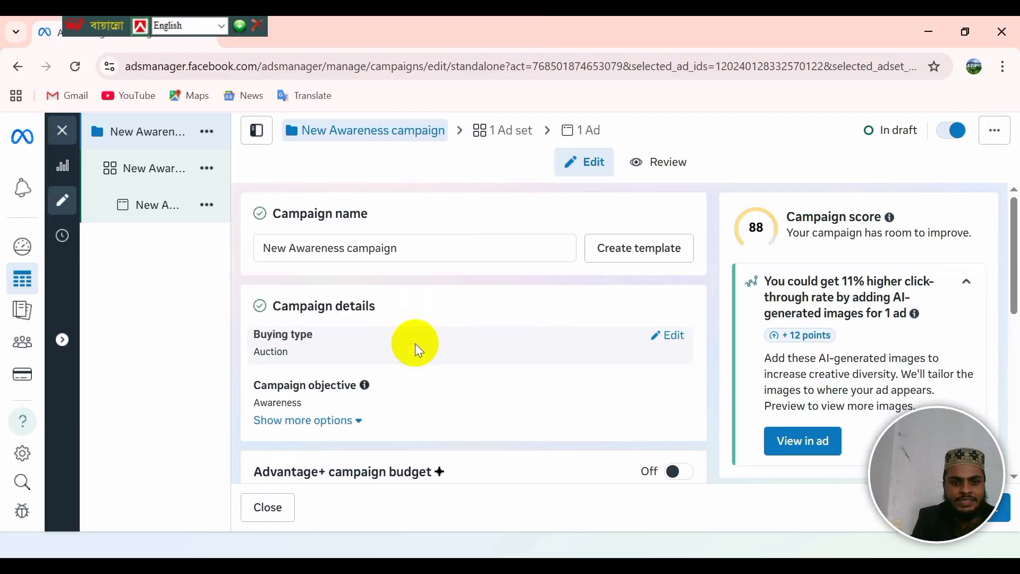
Rename the campaign as "New Awareness campaign 2".
click(416, 250)
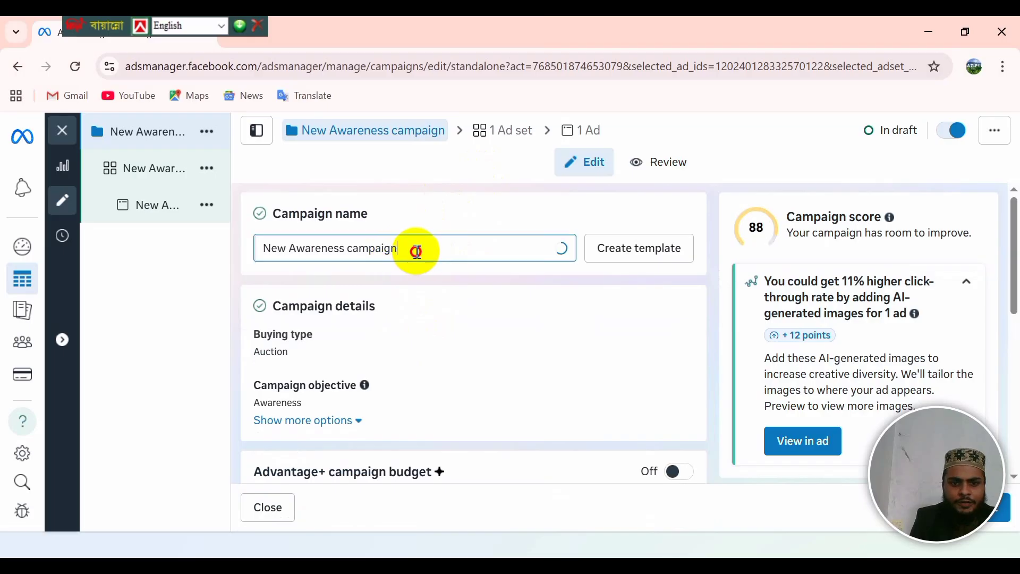
triple_click(416, 250)
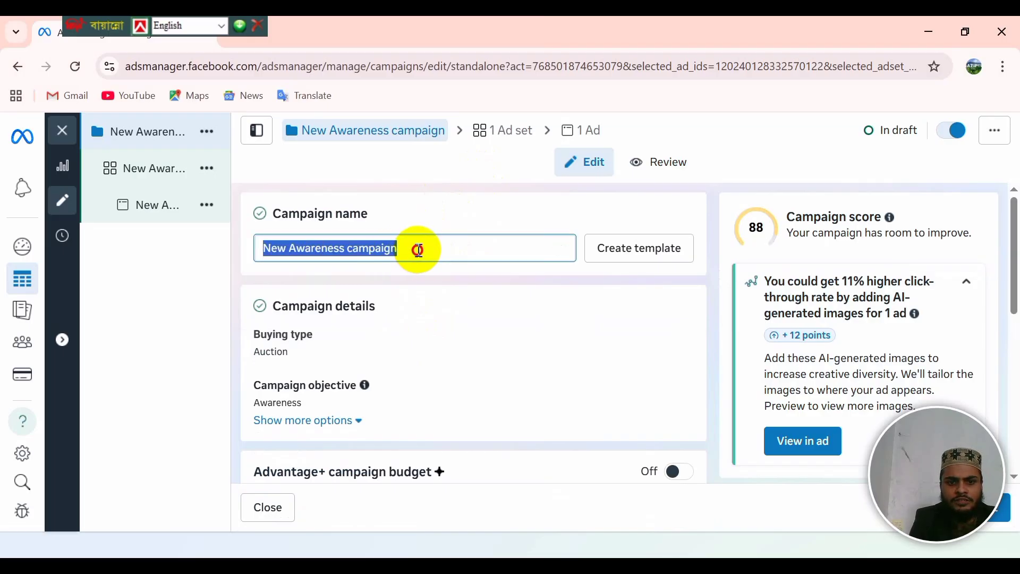
click(505, 257)
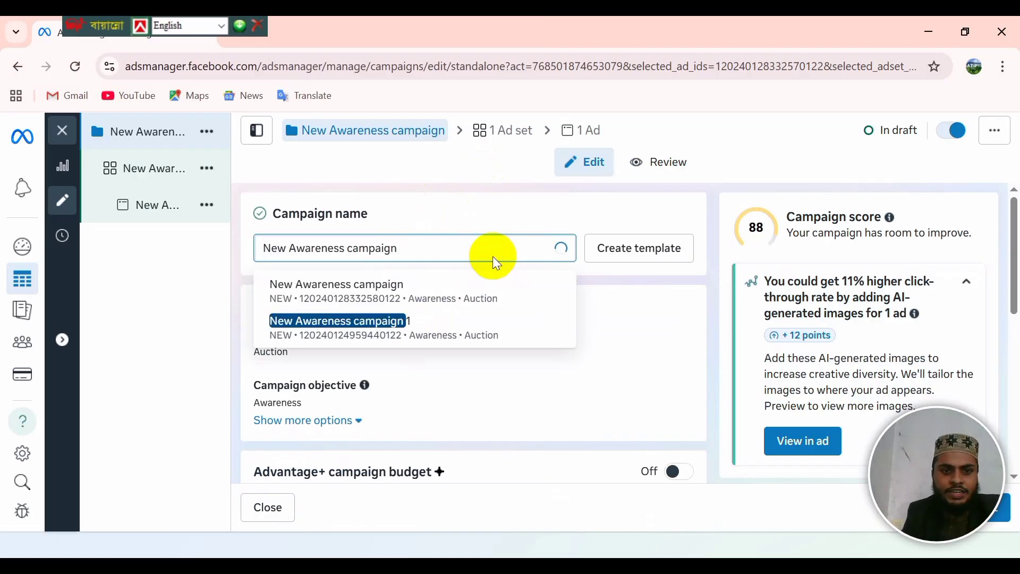
text(1)
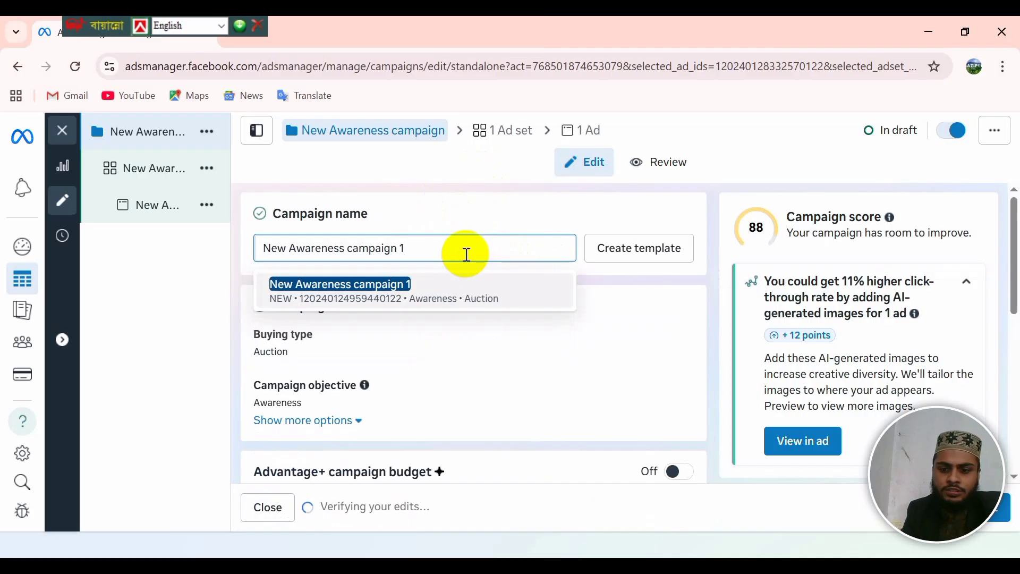
key(BackSpace)
text(2)
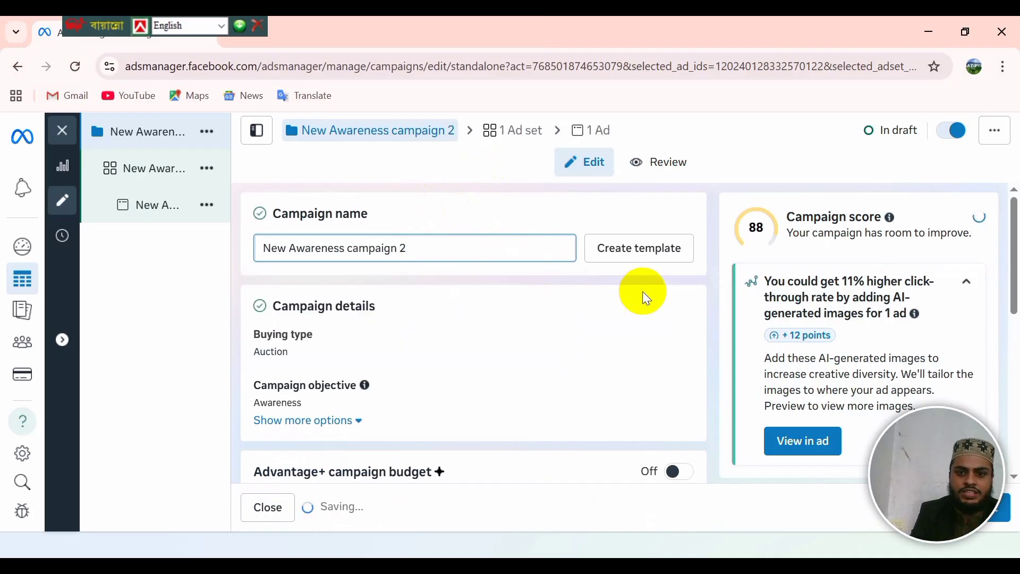
Review the remaining campaign settings, open the campaign's ad set and rename it "New Awareness ad set 2".
scroll(569, 402, down, 3)
scroll(560, 398, down, 4)
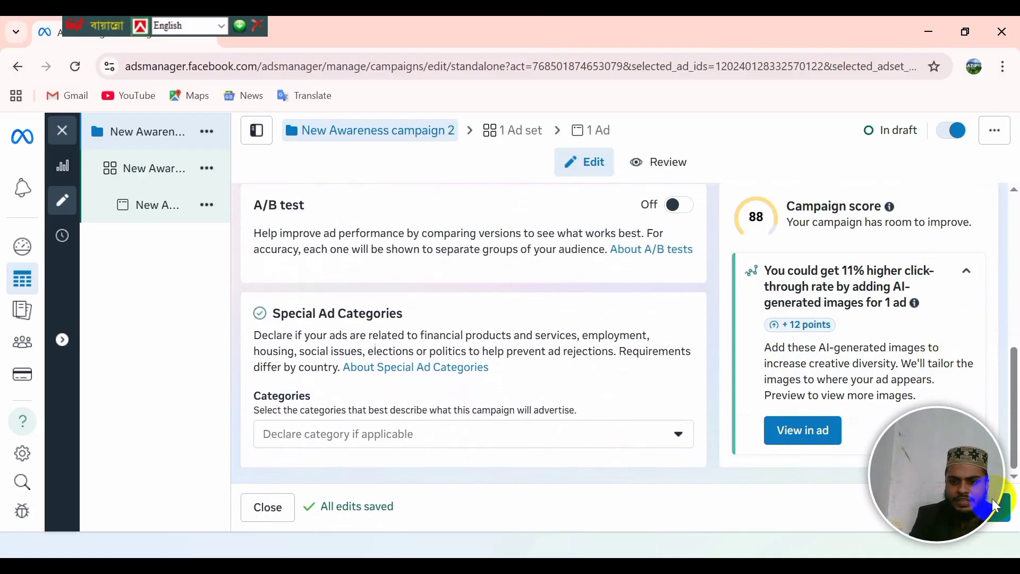
click(151, 168)
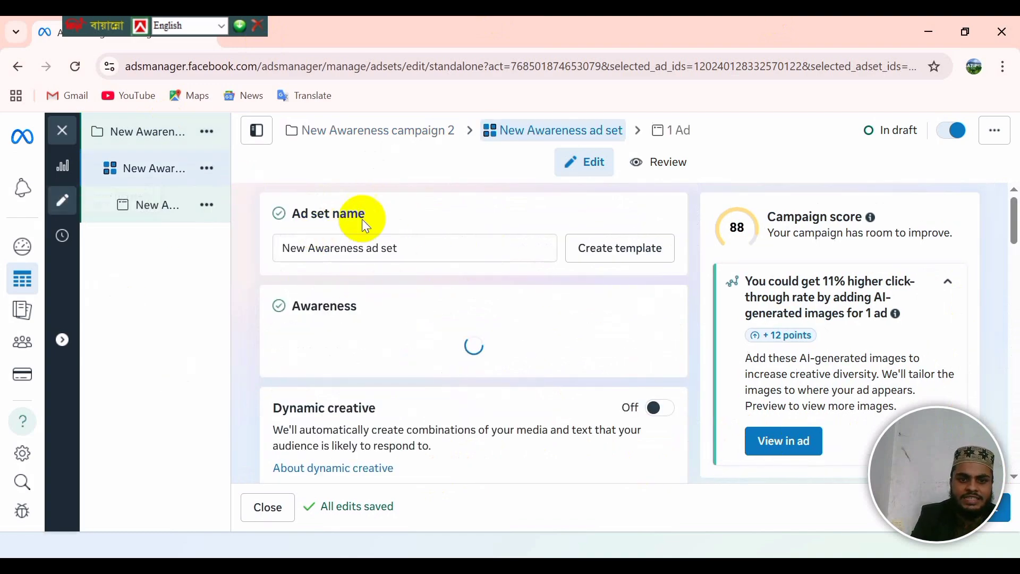
click(411, 250)
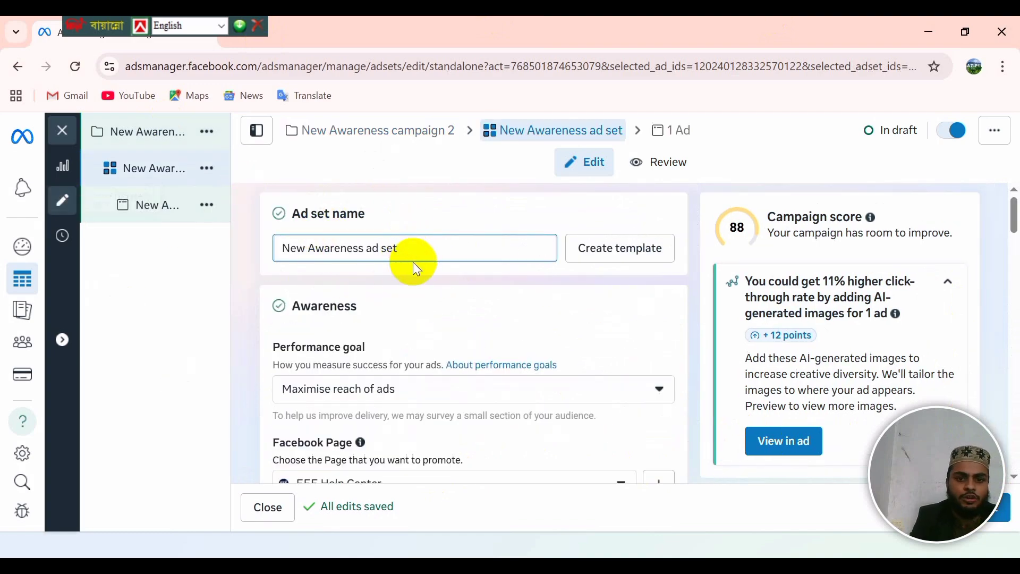
text(1)
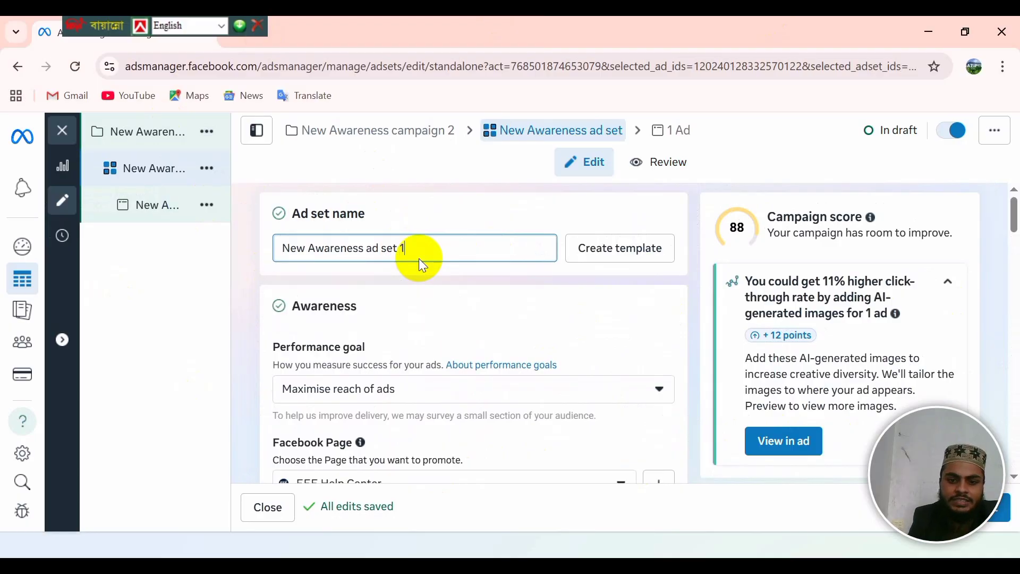
key(BackSpace)
text(2)
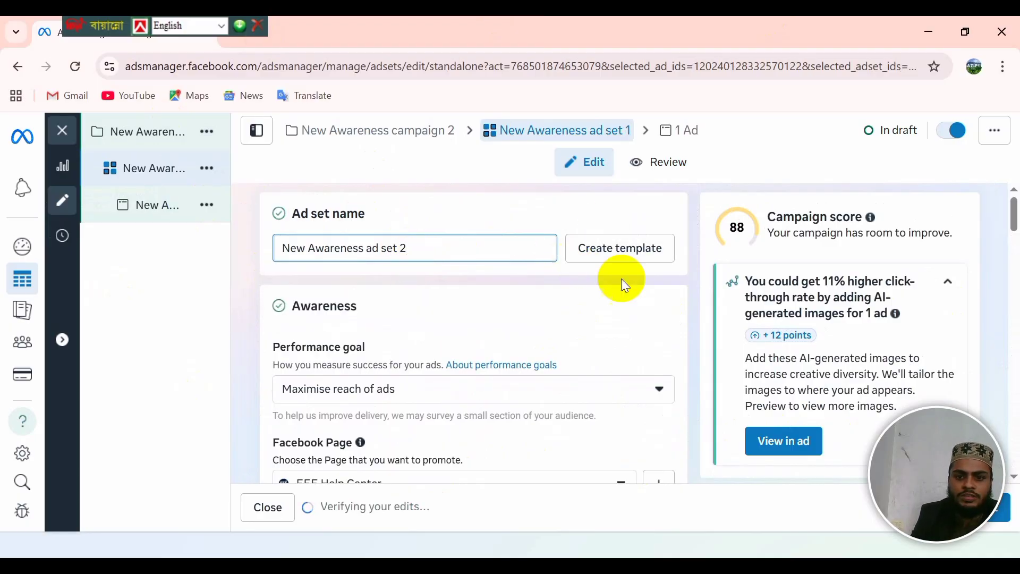
Keep Maximise reach of ads as the performance goal and choose the personal Page other than EEE Help Center as the Facebook Page to promote.
scroll(489, 340, down, 2)
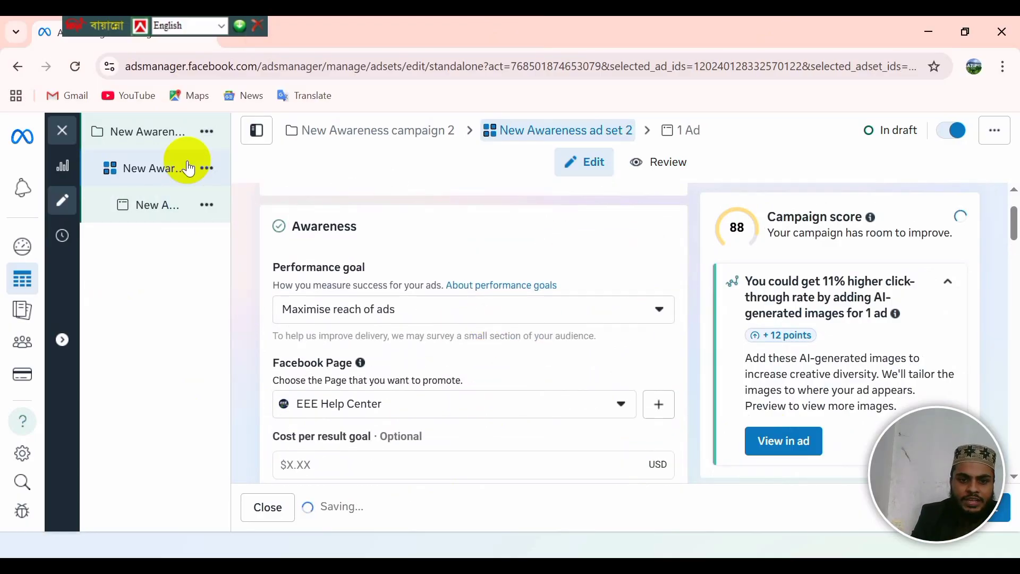
click(391, 318)
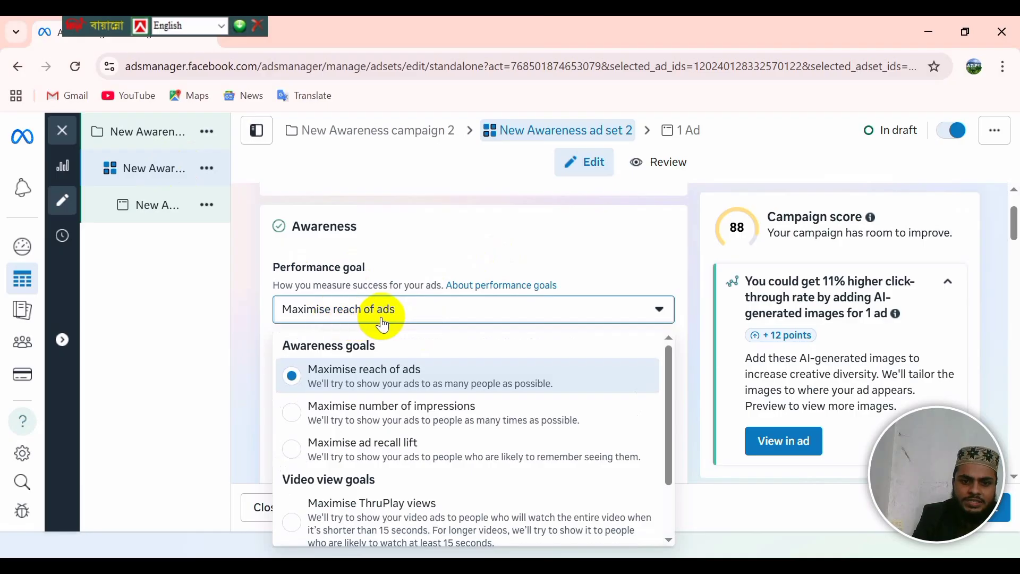
click(409, 319)
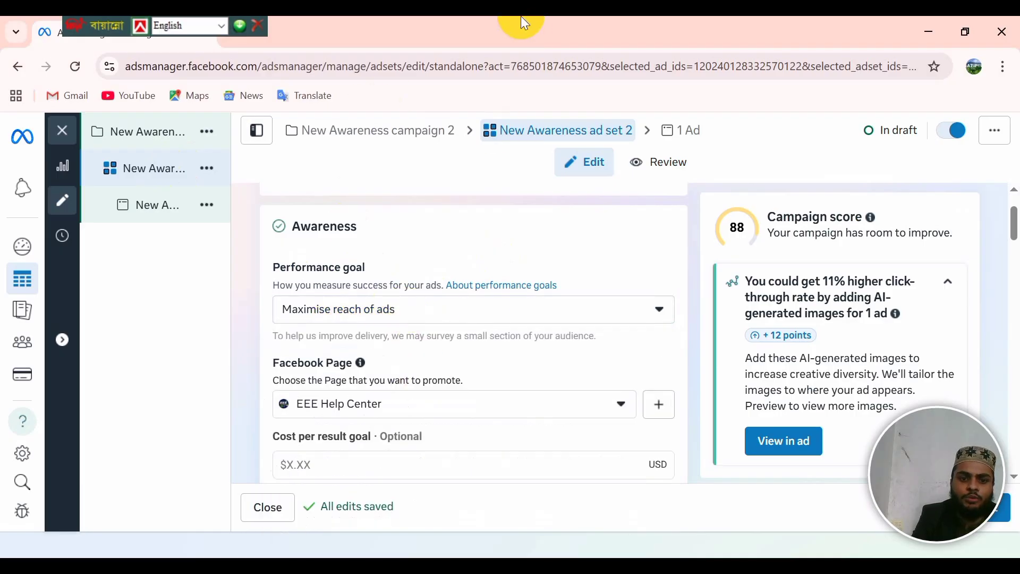
scroll(456, 270, down, 4)
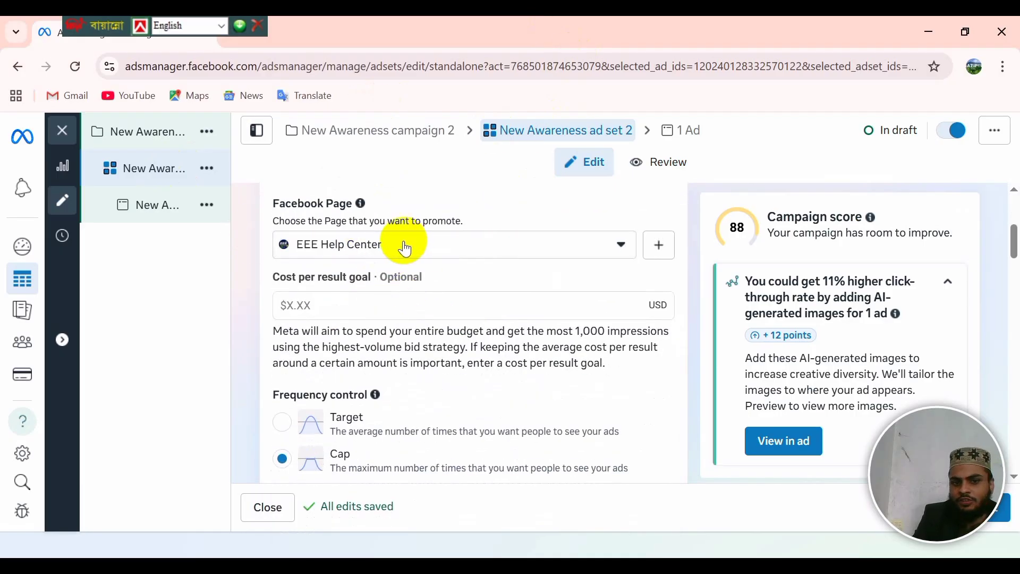
scroll(294, 246, up, 2)
click(360, 323)
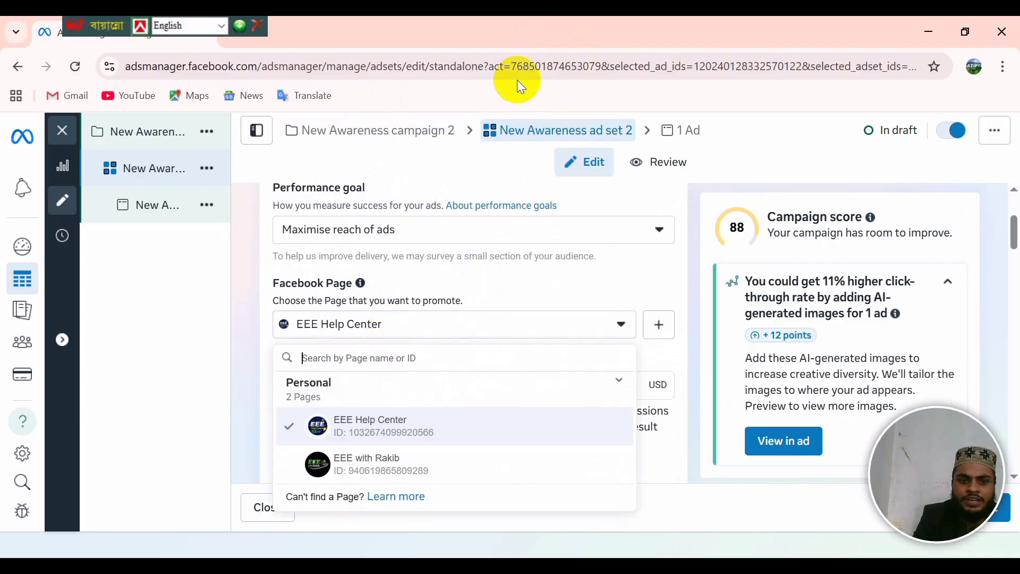
double_click(365, 466)
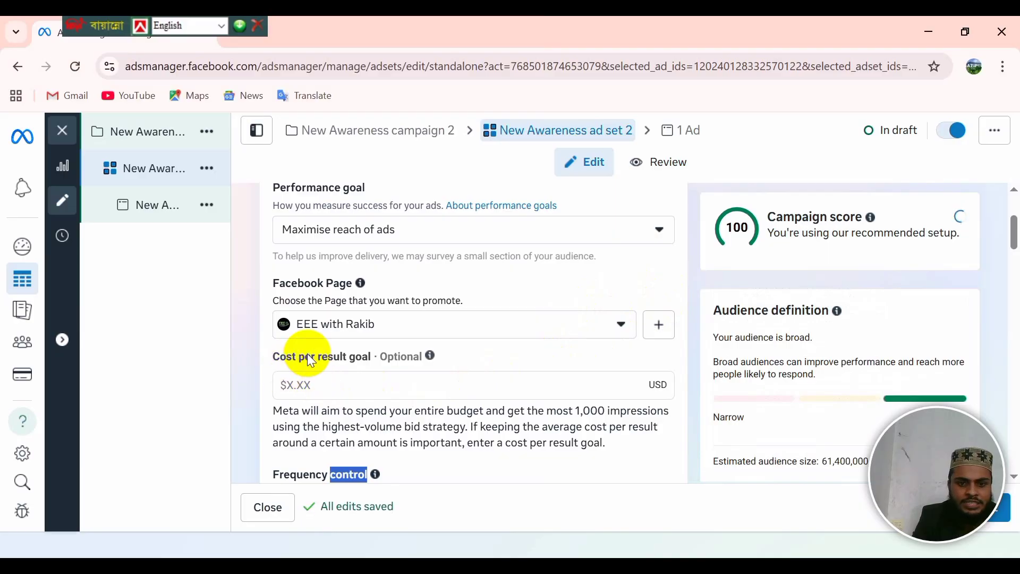
Set the ad set's optional cost per result goal to 10 USD.
click(619, 381)
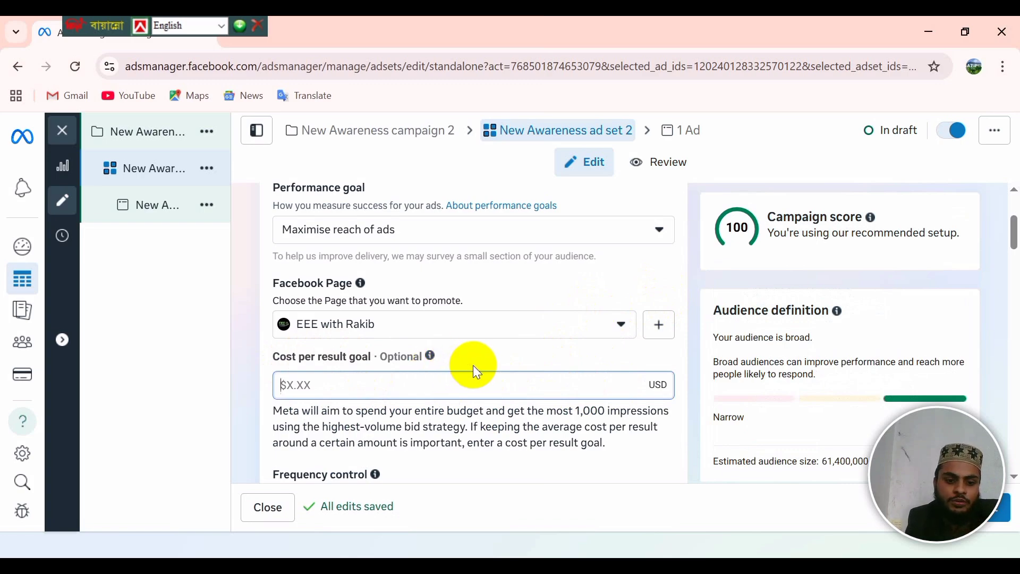
text(10)
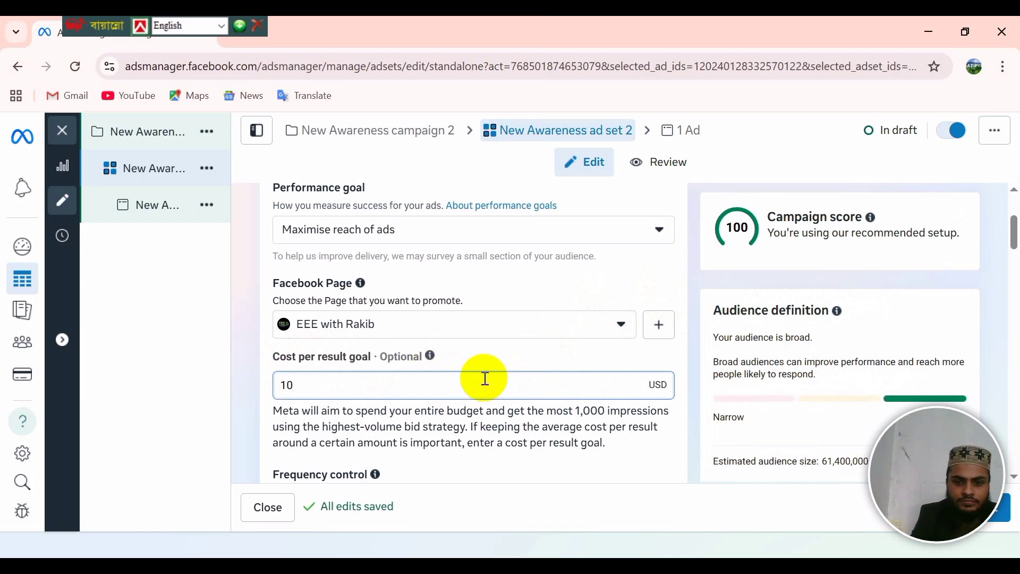
Review the frequency control, value rules and dynamic creative settings, and check the budget type options while keeping Daily budget.
scroll(483, 375, down, 3)
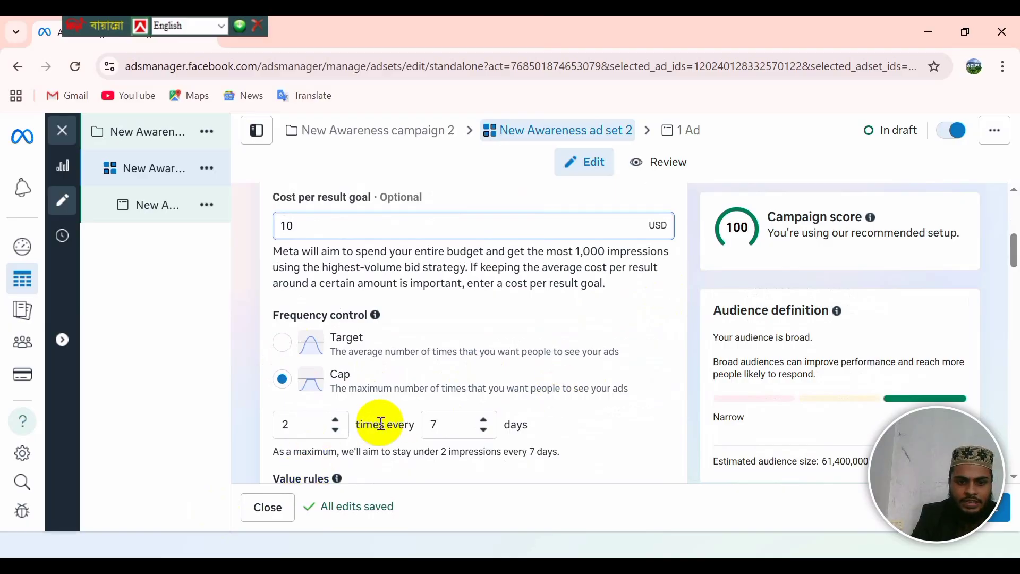
scroll(376, 421, down, 2)
scroll(300, 428, down, 6)
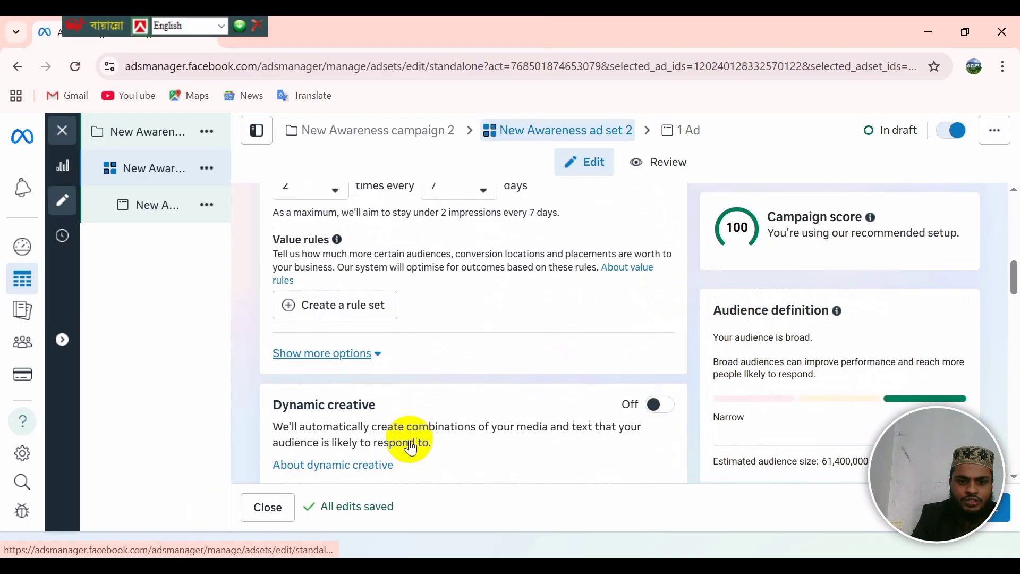
scroll(478, 372, down, 1)
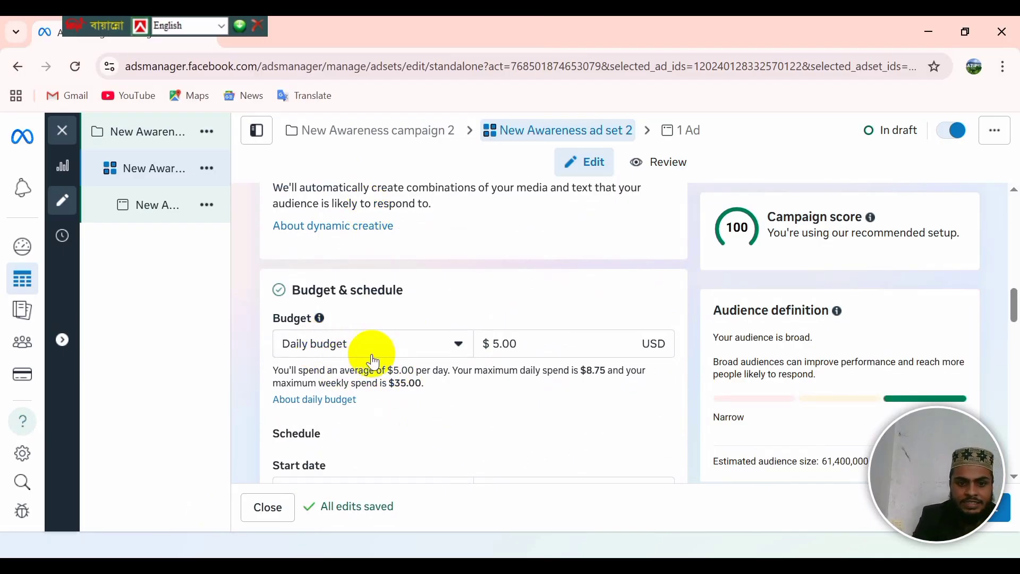
scroll(447, 351, down, 2)
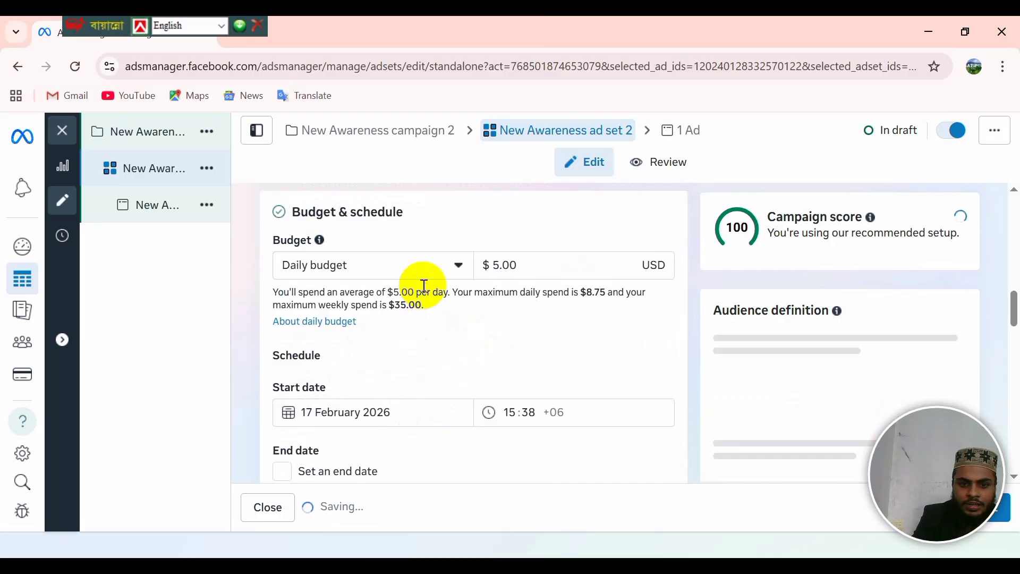
click(456, 272)
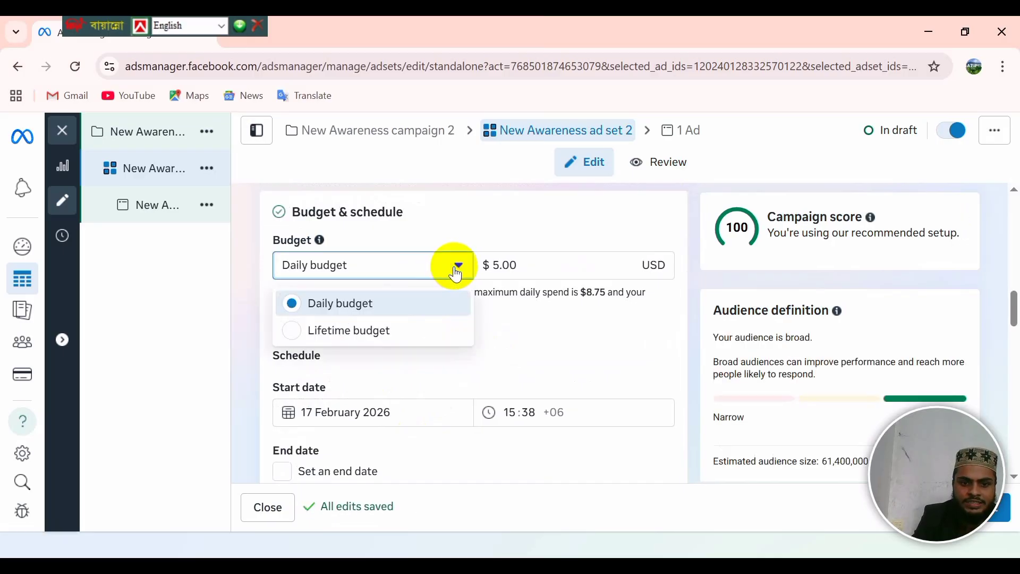
click(375, 303)
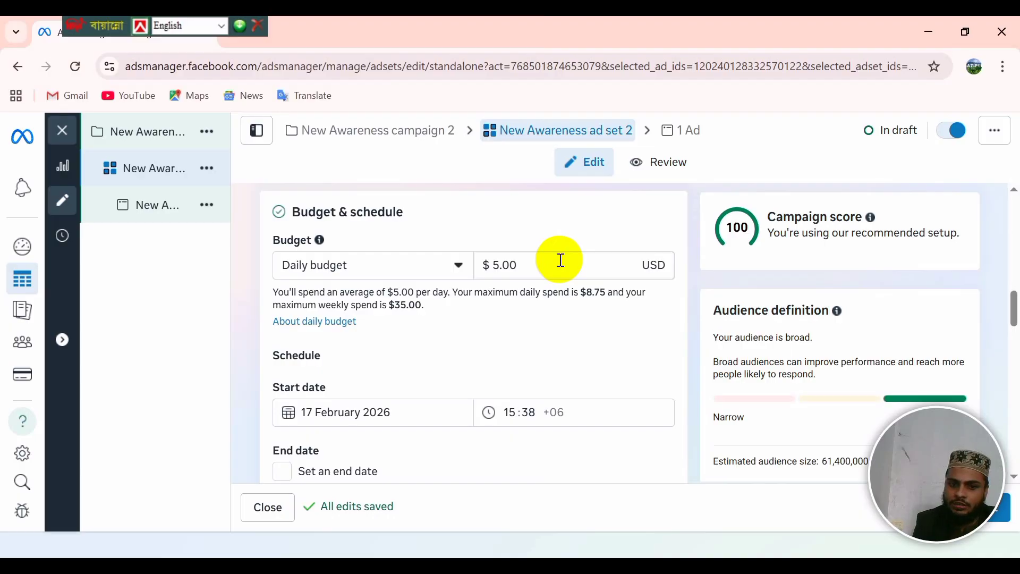
Switch the ad set's budget type to Lifetime budget and leave the budget amount as it is.
click(395, 276)
click(412, 274)
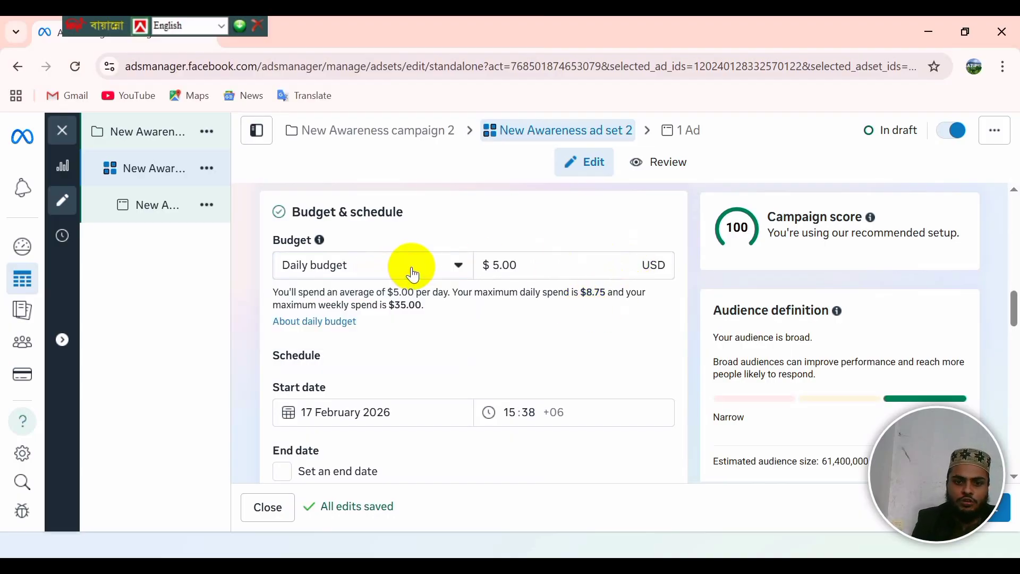
click(420, 276)
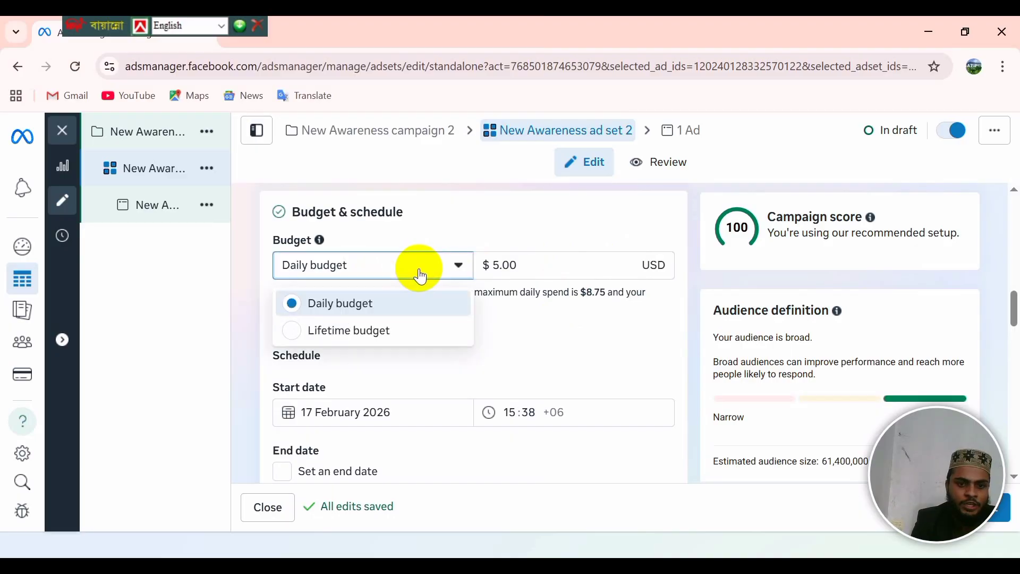
click(358, 333)
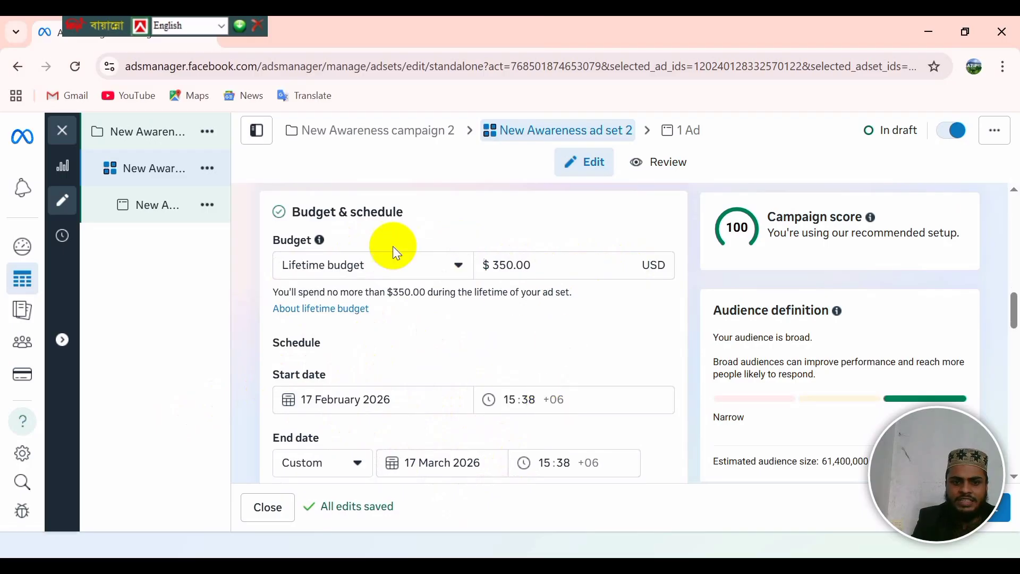
click(539, 267)
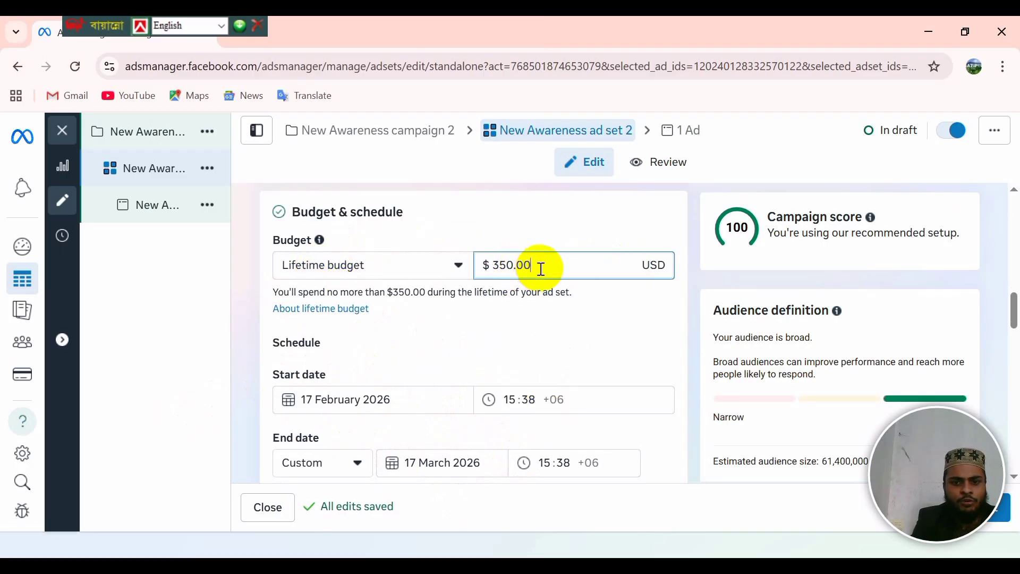
click(428, 265)
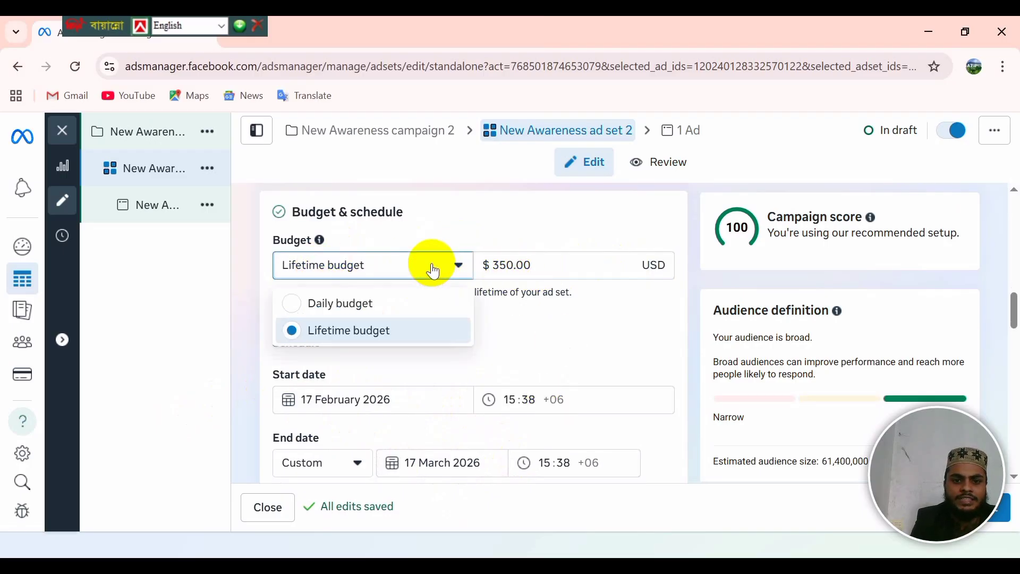
click(563, 260)
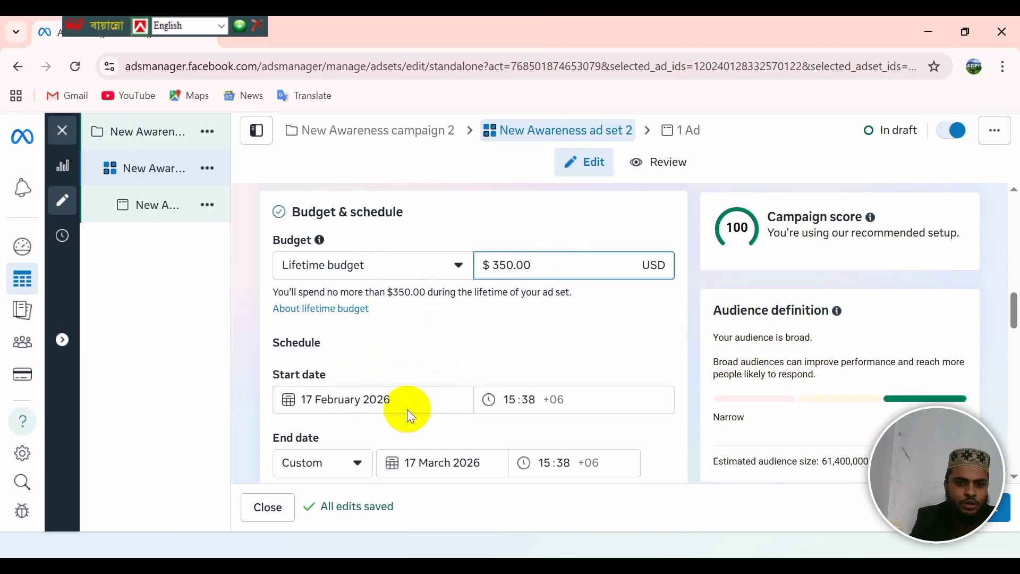
Set the ad set's start date to 18 February 2026 and its custom end date to 25 March 2026.
scroll(413, 349, down, 2)
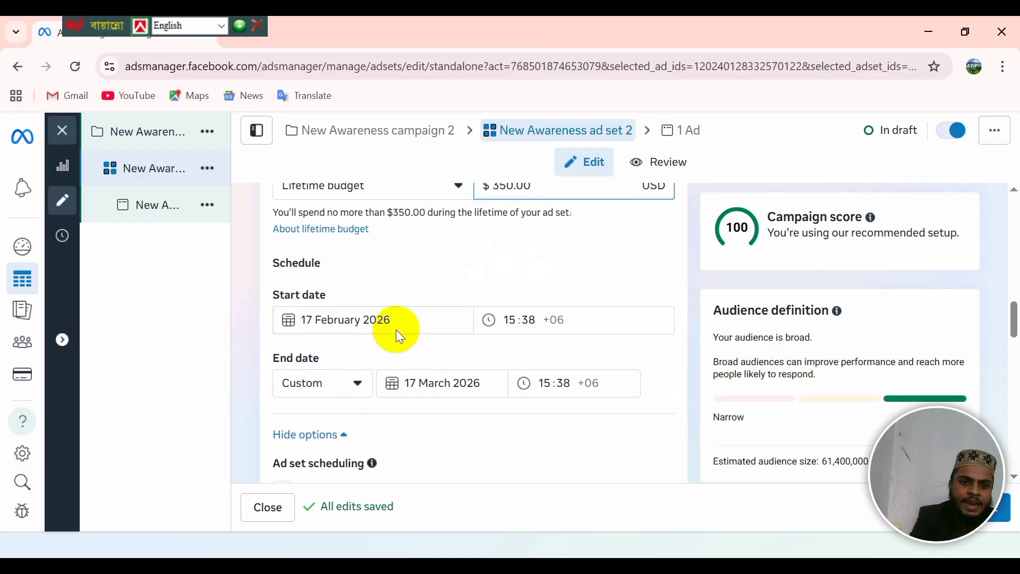
click(411, 327)
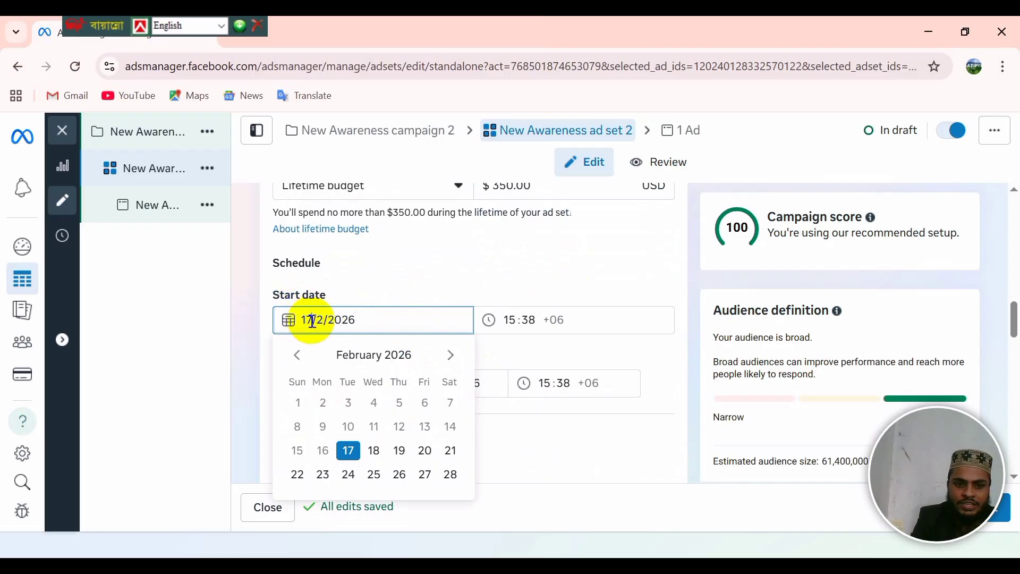
click(374, 451)
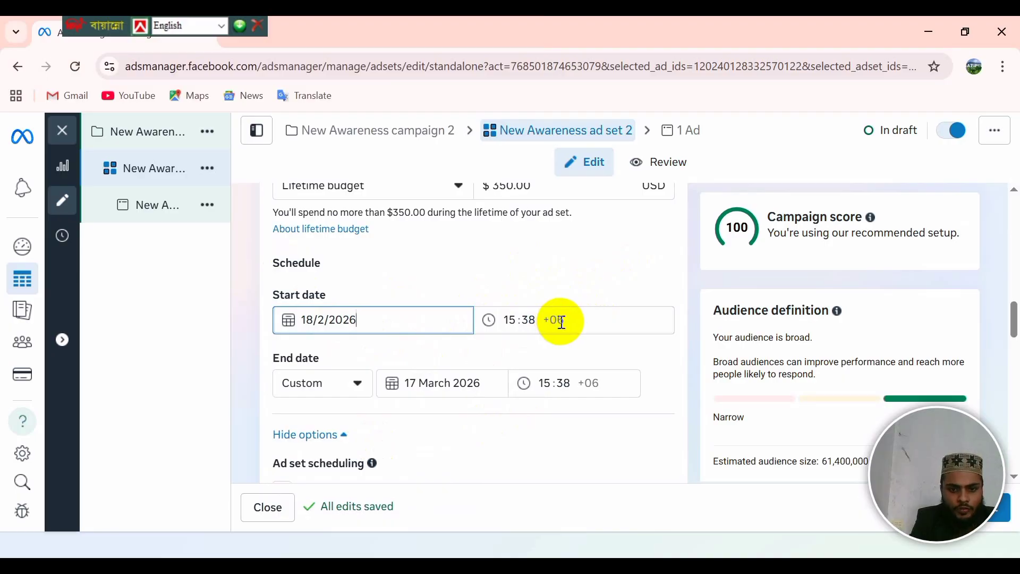
click(357, 385)
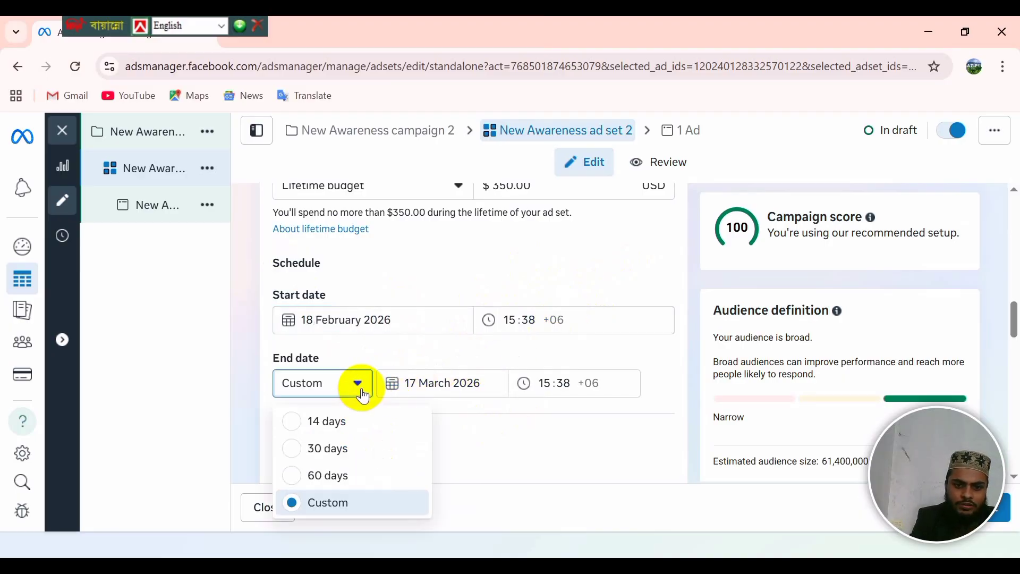
click(327, 503)
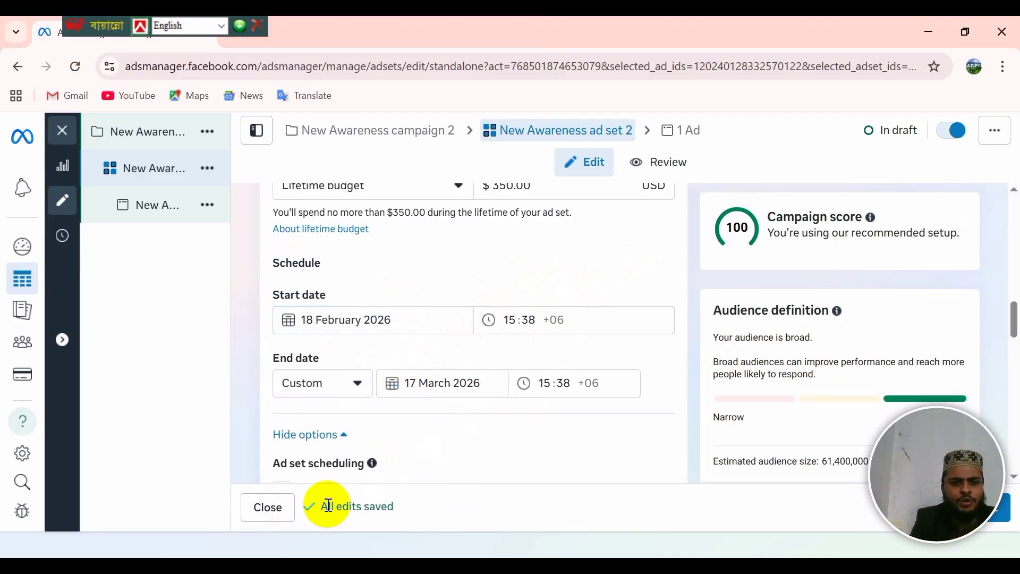
click(406, 392)
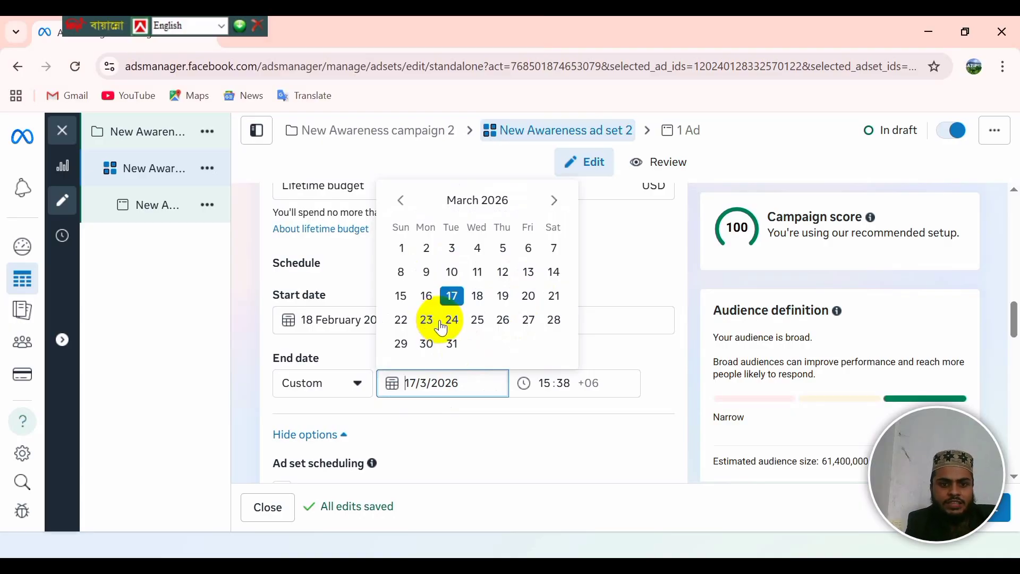
click(478, 320)
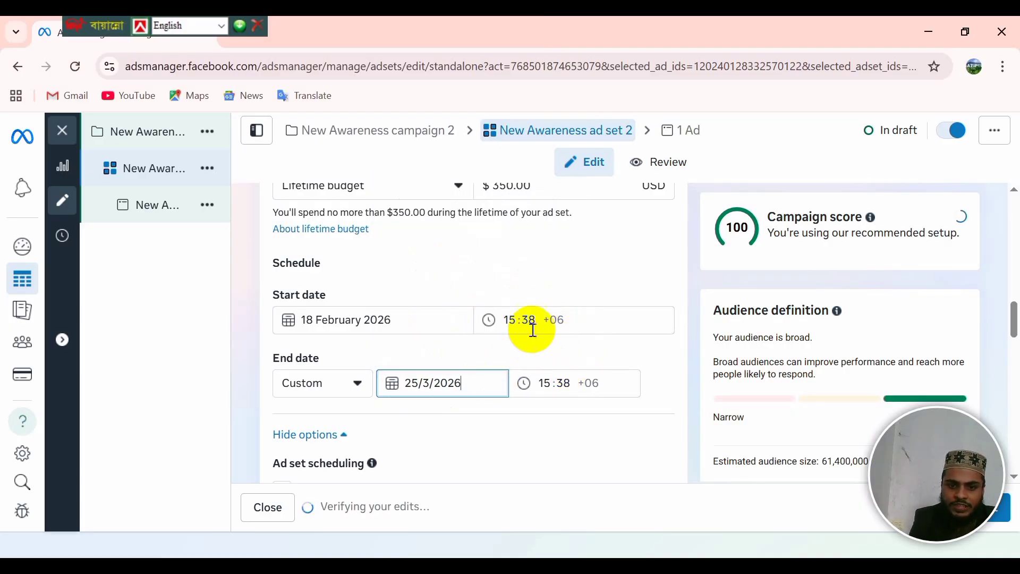
Set the schedule's start time to 00:00 and its end time to 11:59.
click(511, 321)
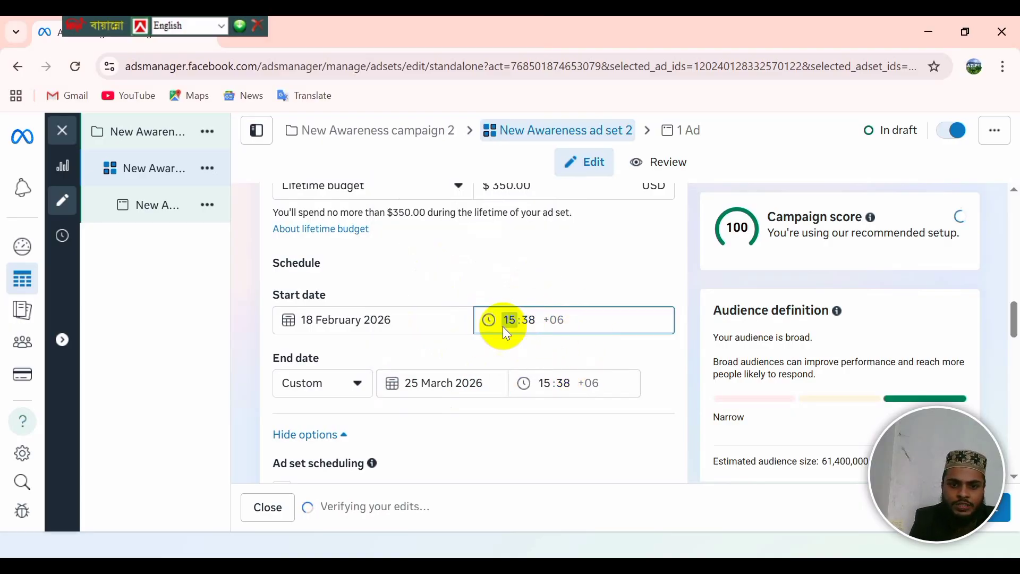
click(530, 321)
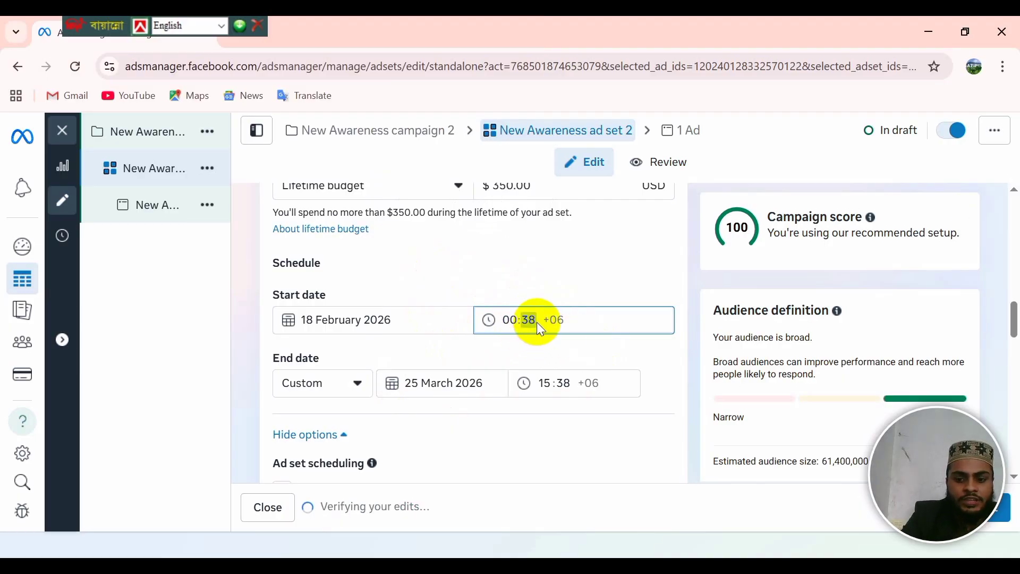
text(00)
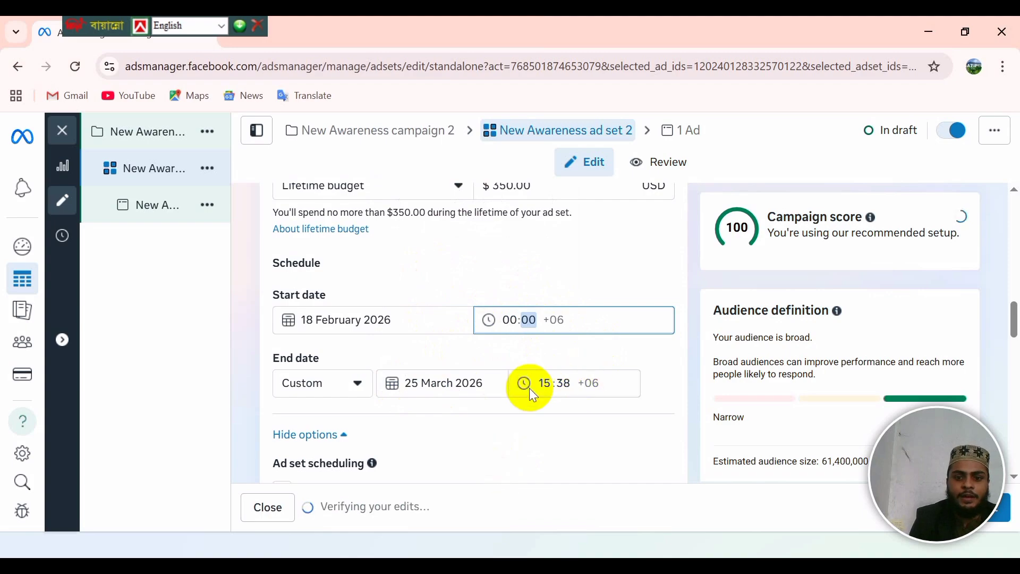
click(548, 382)
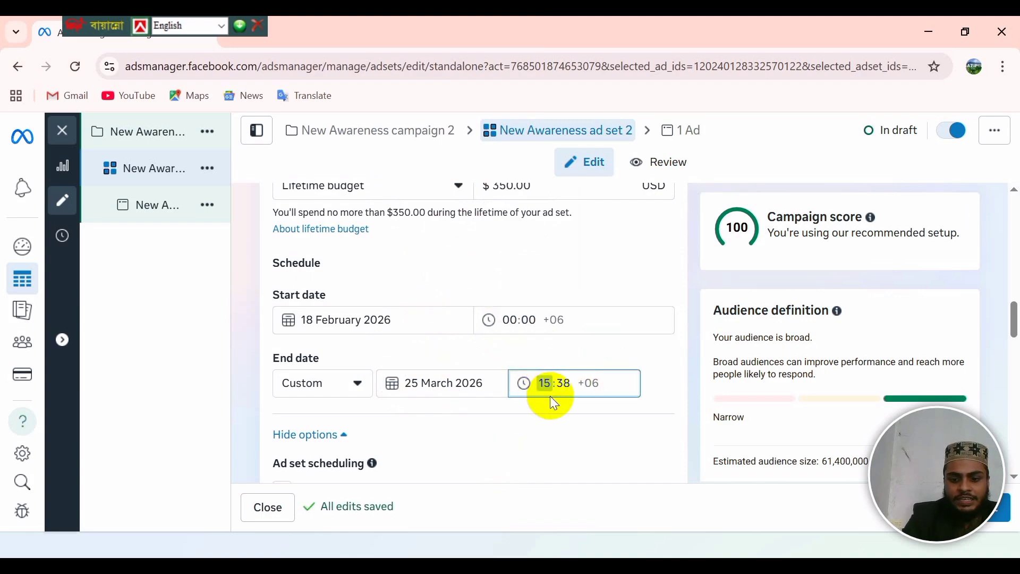
key(Tab)
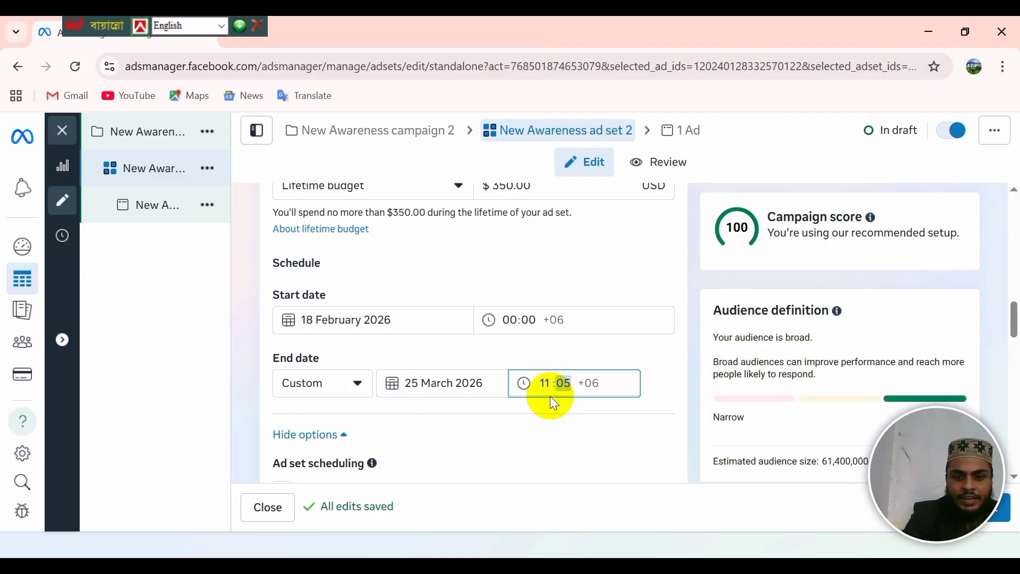
text(59)
Turn on ad set scheduling and schedule the ads for all hours of Friday.
scroll(547, 396, down, 2)
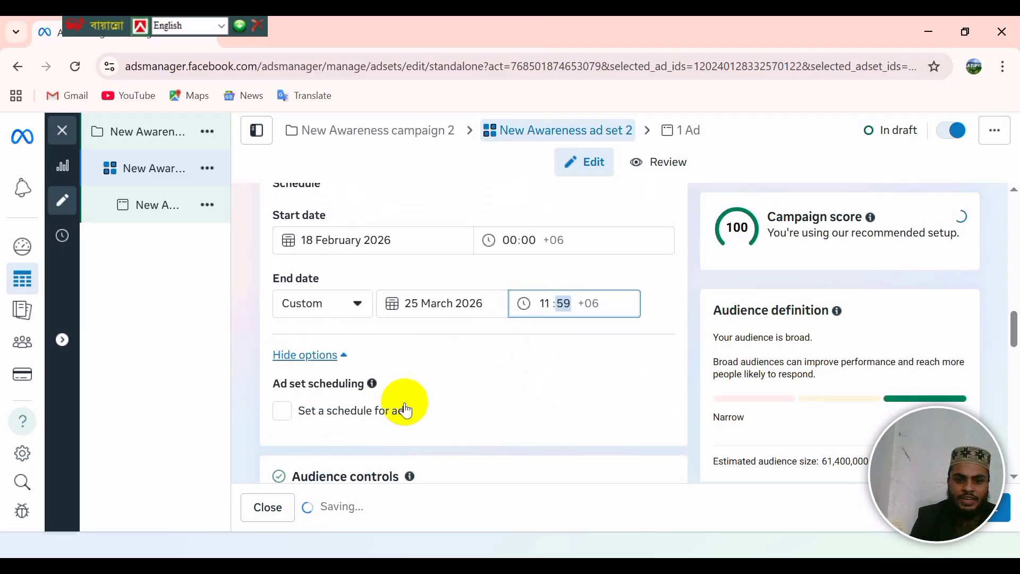
scroll(407, 411, down, 2)
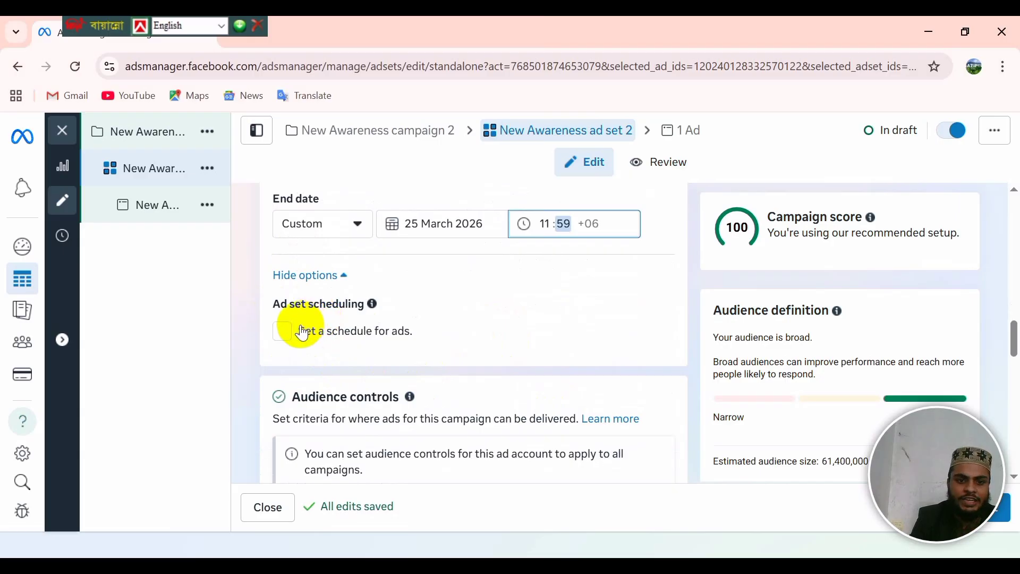
click(282, 331)
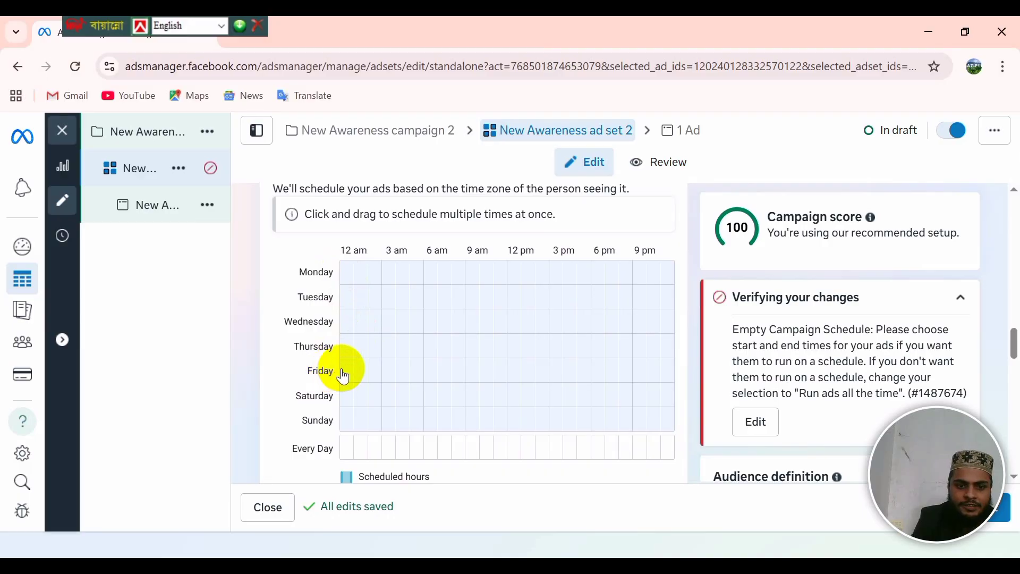
drag(351, 371, 677, 369)
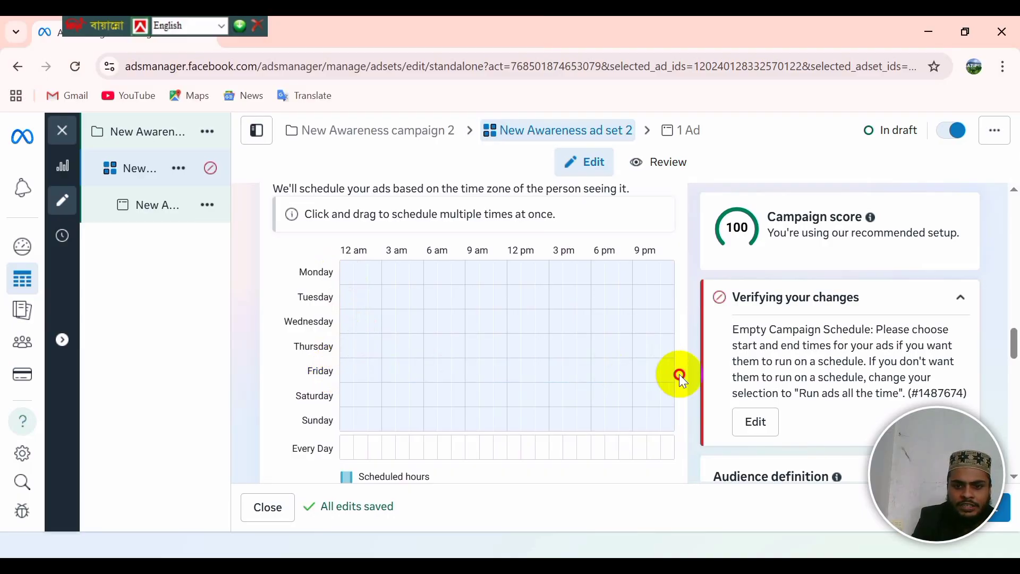
drag(344, 371, 670, 378)
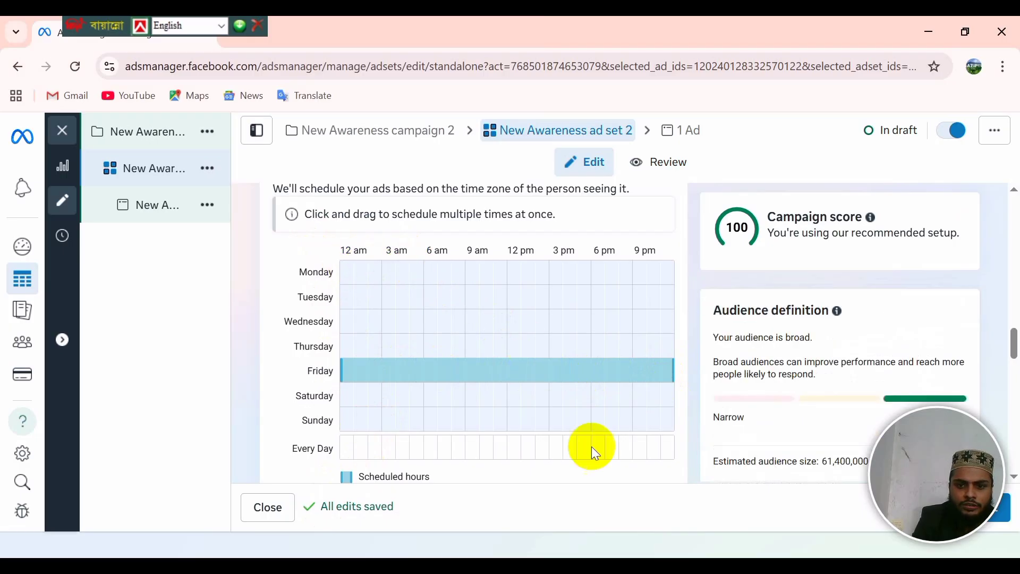
Add scheduled hours from 12 am to 2 am on all days, 8–9 am on Monday to Thursday and Sunday, and 7–8 am on Friday.
click(348, 269)
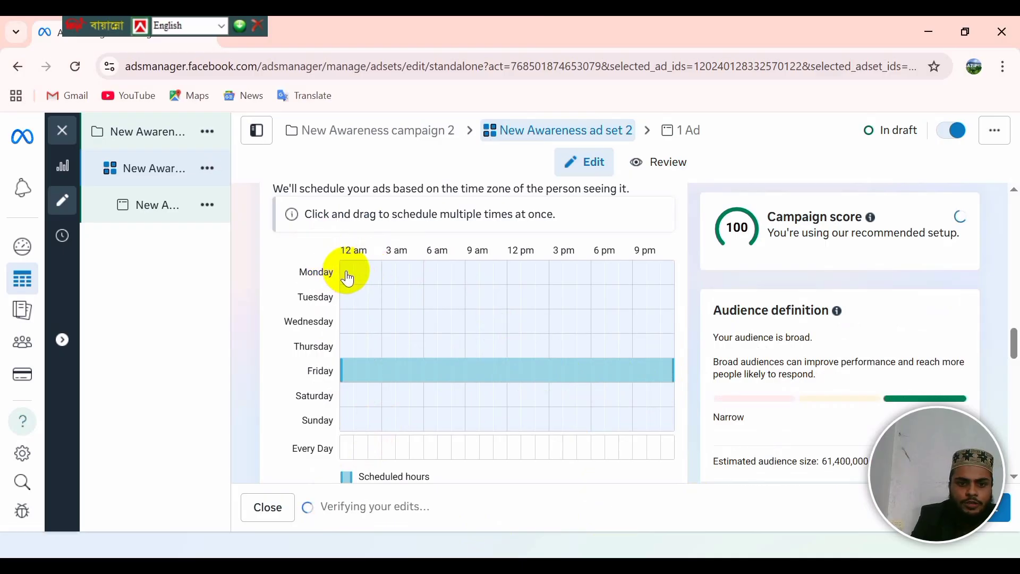
drag(353, 274, 358, 392)
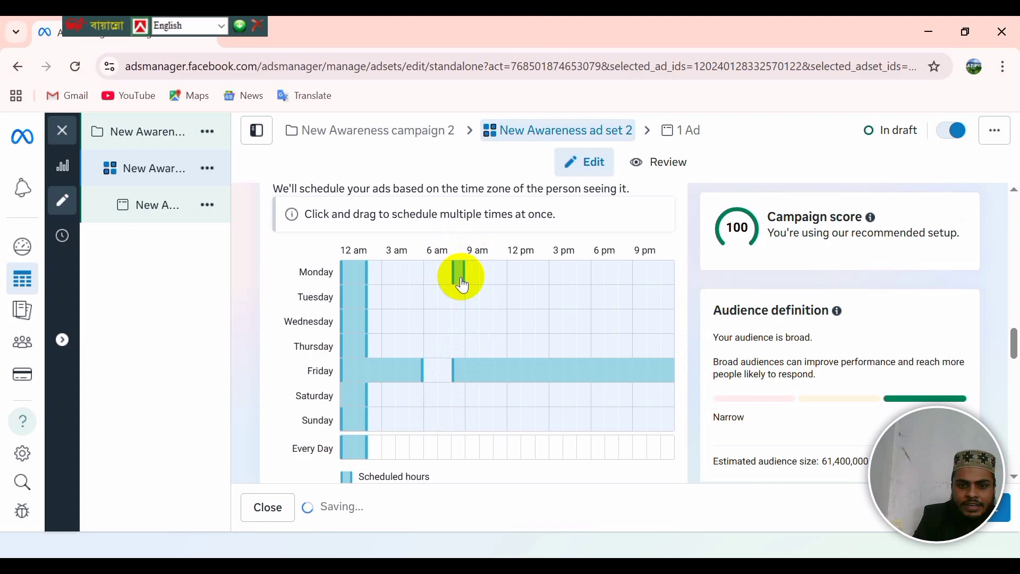
drag(462, 286, 456, 327)
drag(455, 365, 432, 379)
click(460, 347)
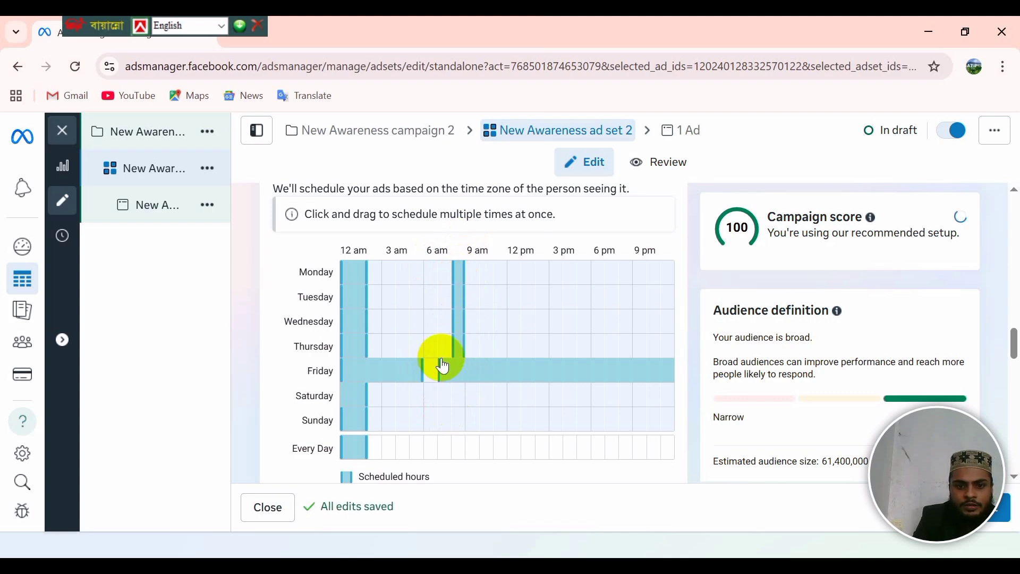
click(431, 368)
click(437, 372)
click(458, 420)
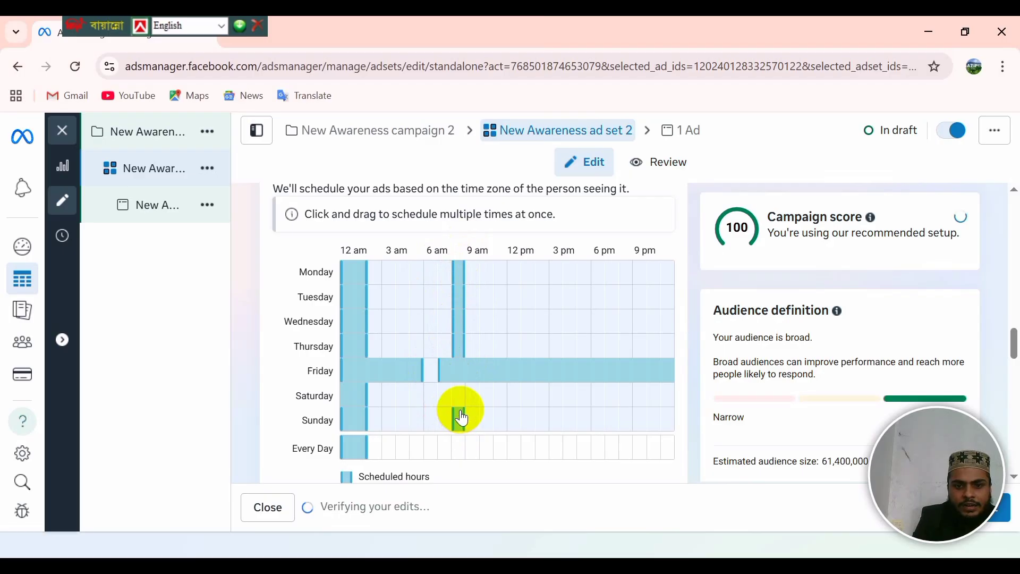
Extend the ad schedule to 8 am–12 pm and 5 pm–12 am on all days, and fill Friday's 6–7 am gap.
click(461, 396)
click(428, 371)
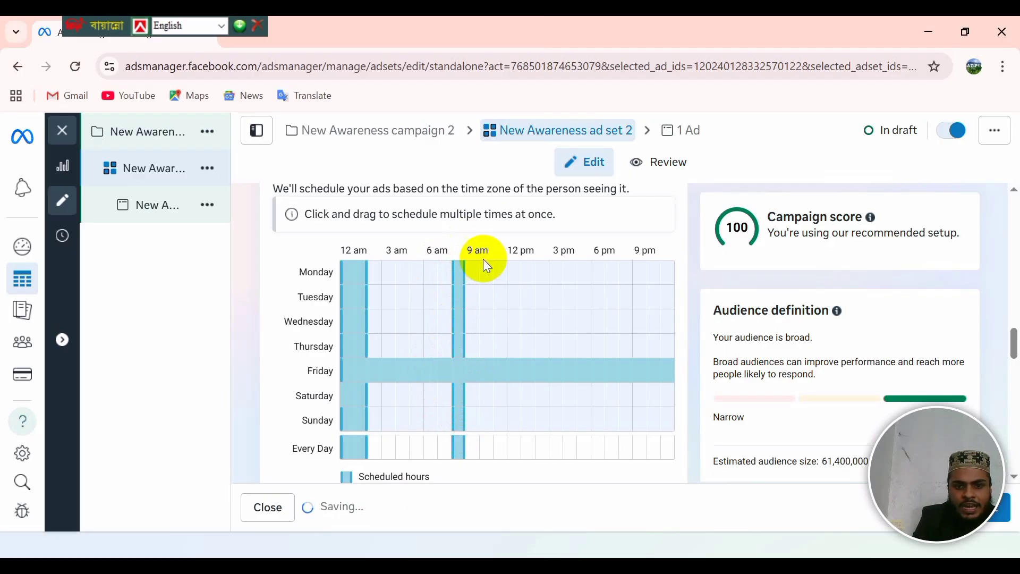
drag(471, 277, 497, 429)
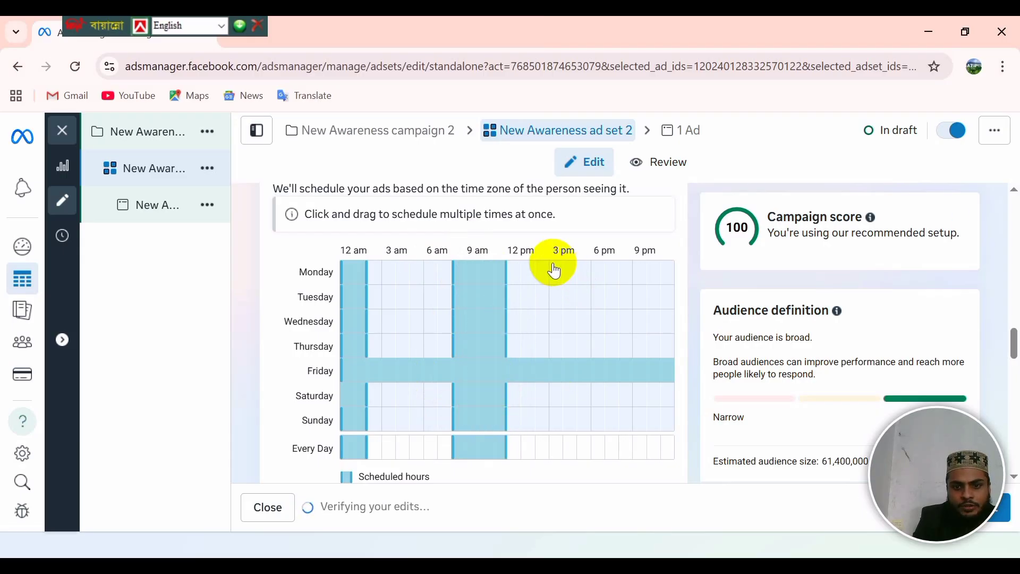
drag(583, 266, 668, 410)
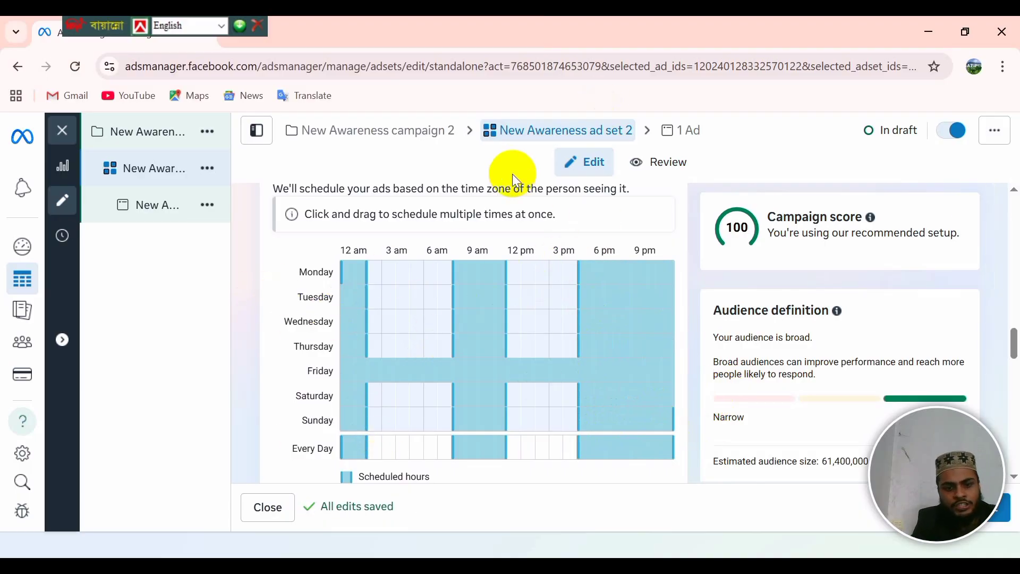
Edit the ad set's audience locations and include the city Gazipur, Dhaka, Dhaka Division instead of the whole of Bangladesh.
scroll(512, 376, down, 2)
scroll(493, 354, down, 5)
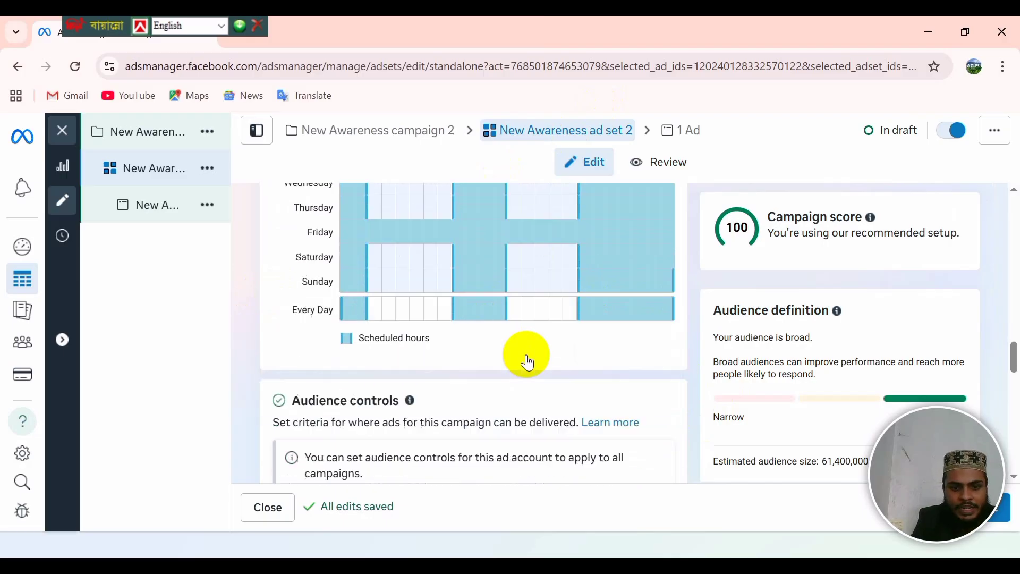
scroll(375, 372, down, 3)
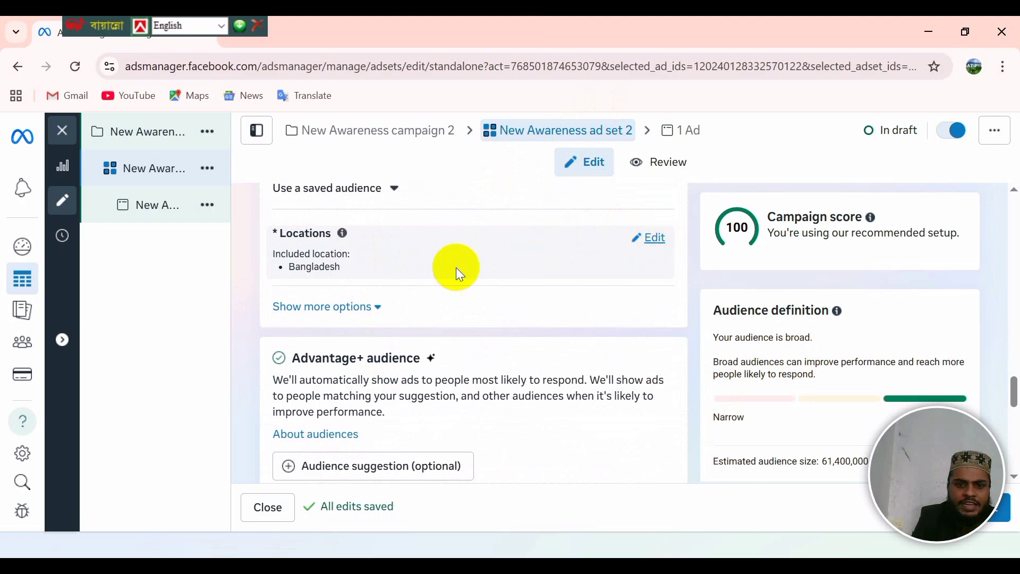
scroll(456, 266, down, 1)
scroll(496, 363, up, 5)
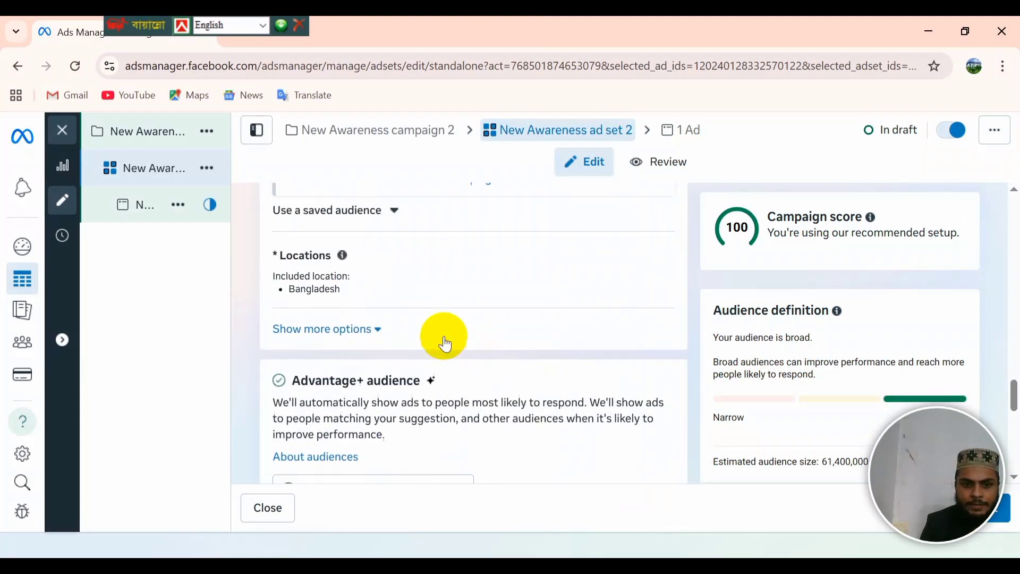
scroll(430, 363, down, 2)
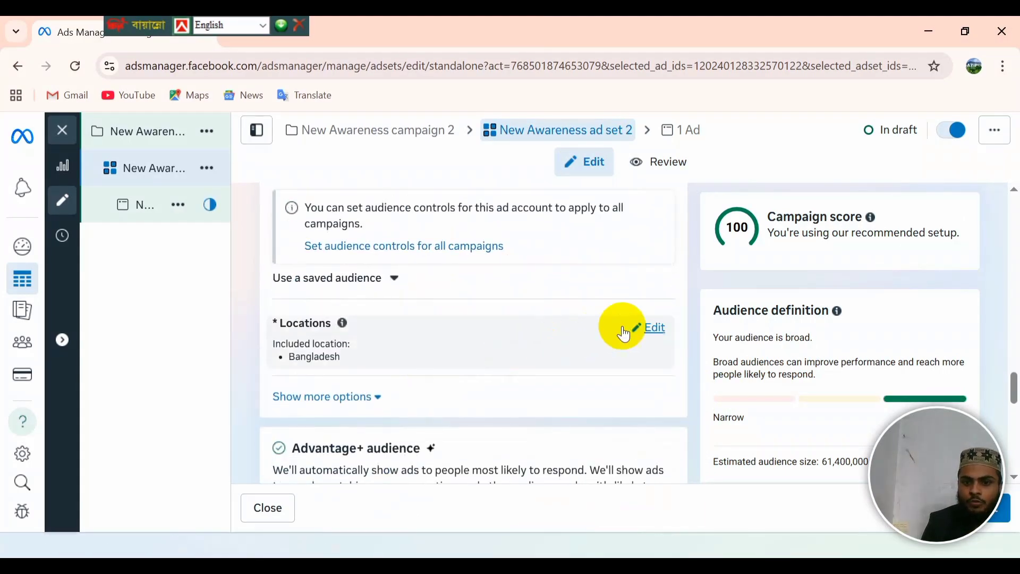
click(646, 326)
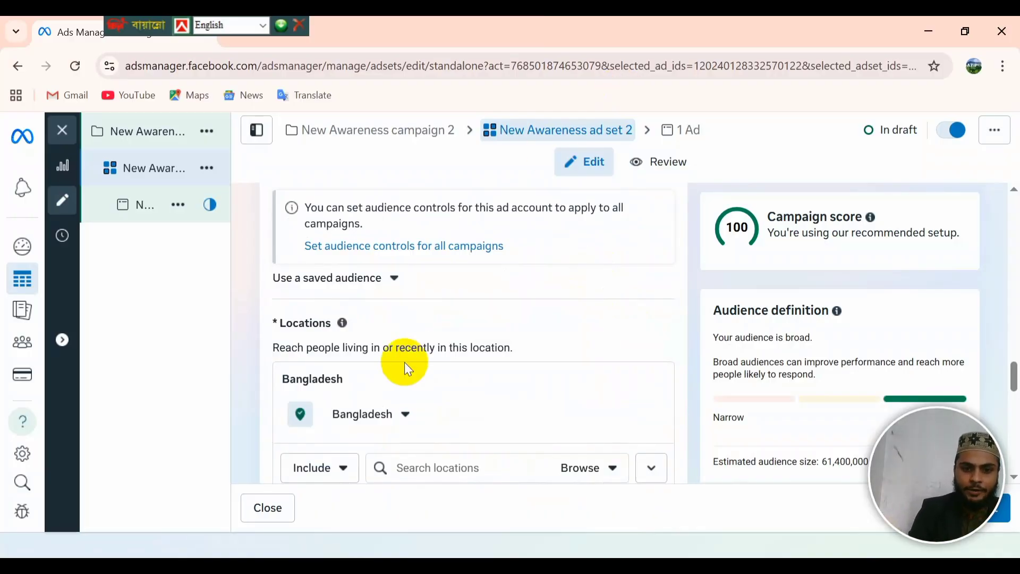
scroll(409, 362, down, 2)
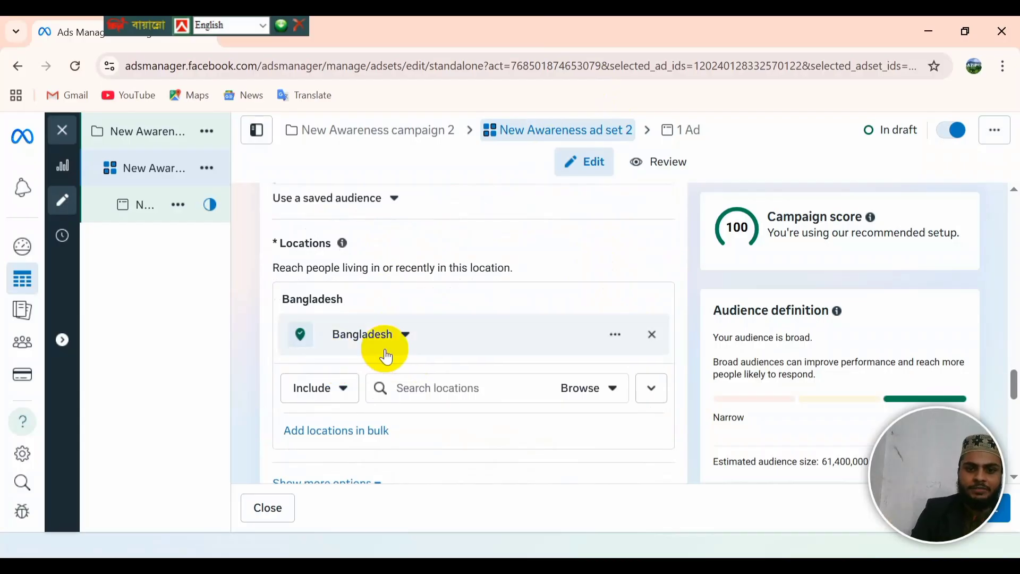
click(335, 398)
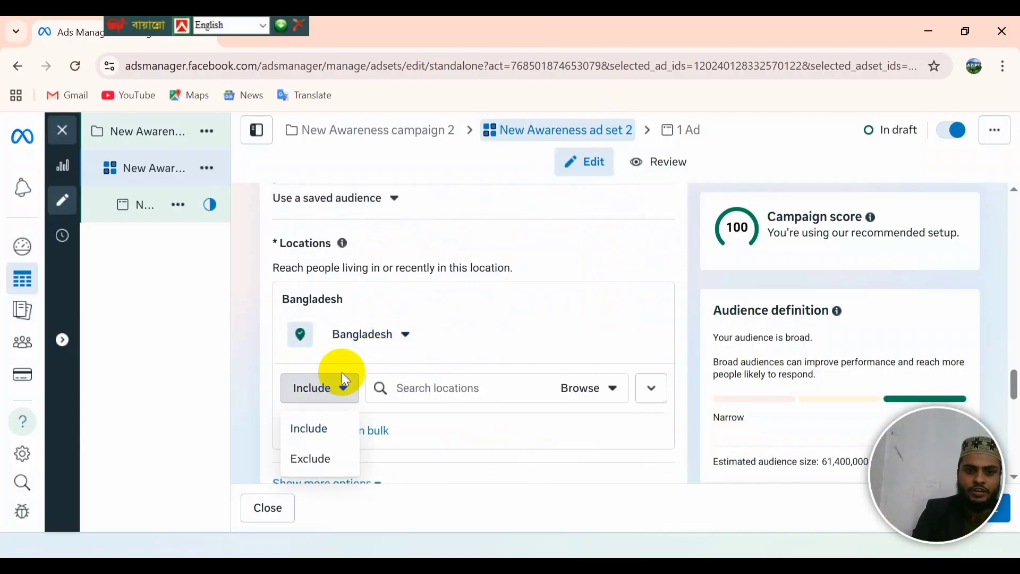
click(444, 394)
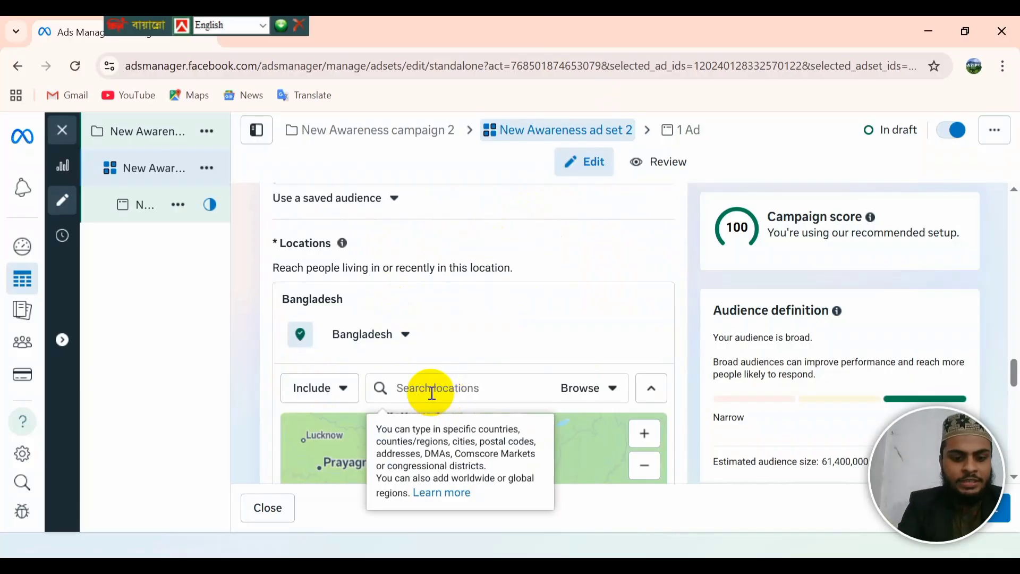
text(gazipur,dhaka)
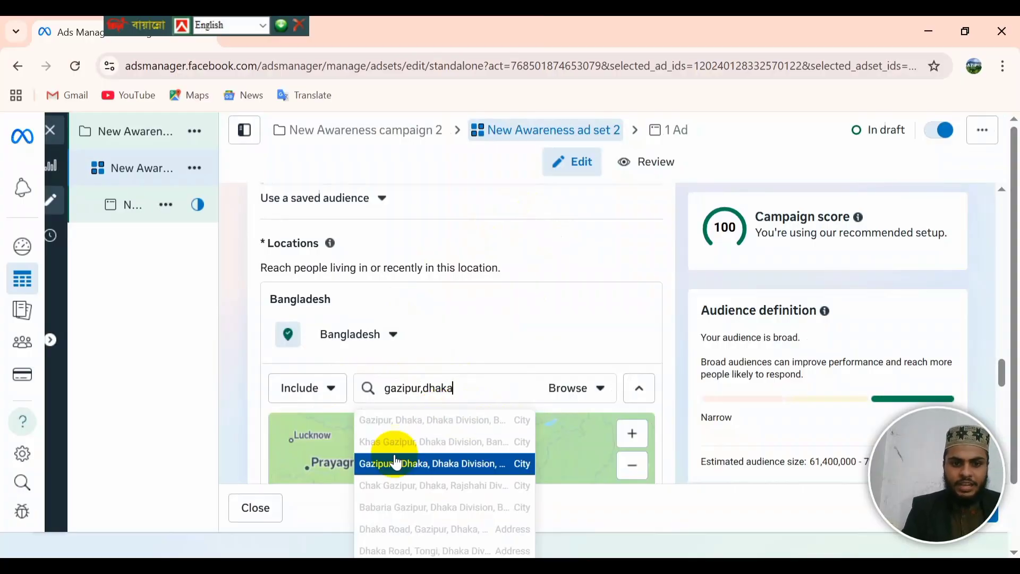
click(441, 423)
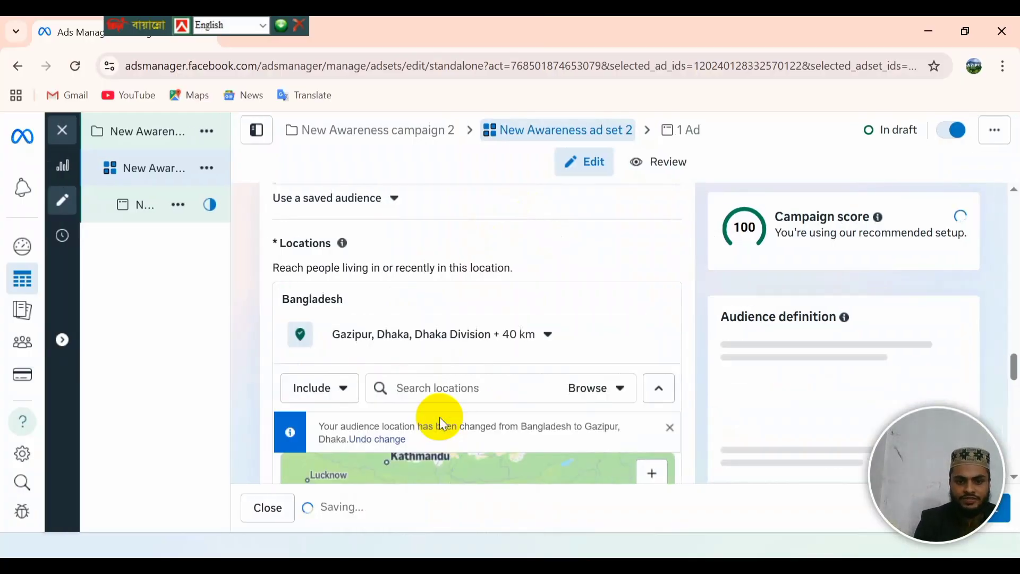
Examine the Gazipur target area and its surrounding towns on the location map at different zoom levels.
scroll(576, 315, down, 4)
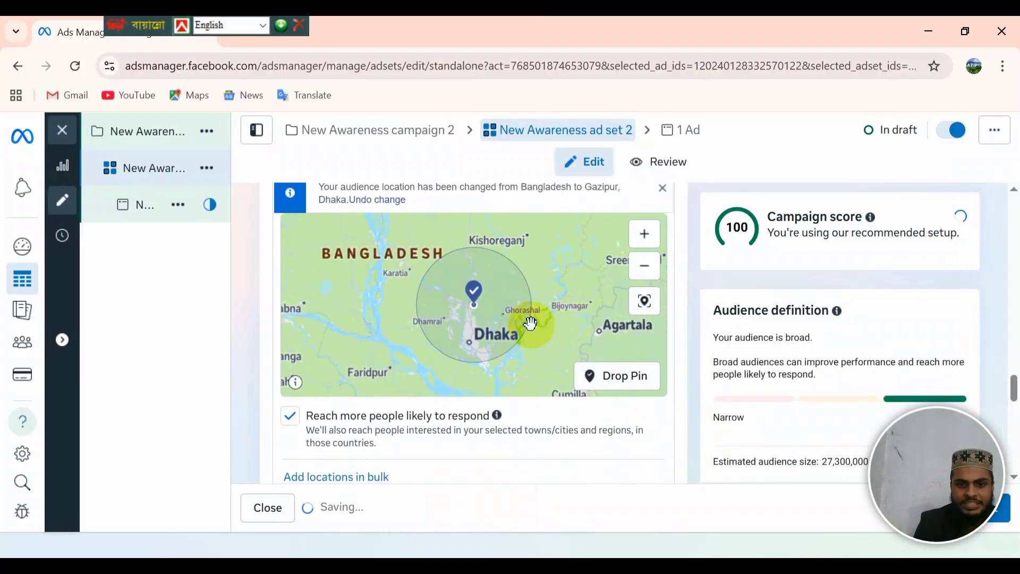
scroll(508, 346, up, 3)
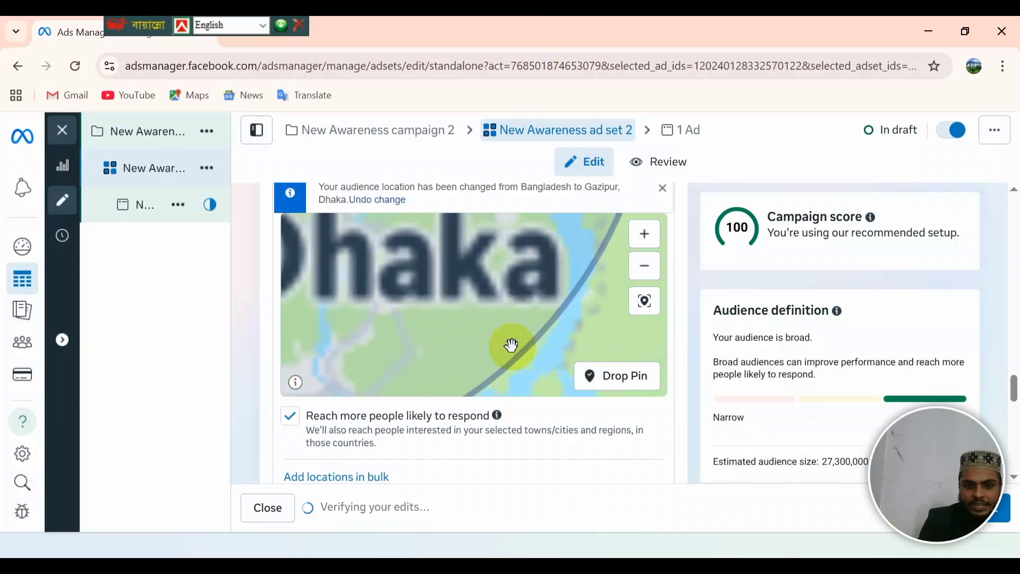
scroll(513, 346, down, 3)
scroll(460, 328, up, 2)
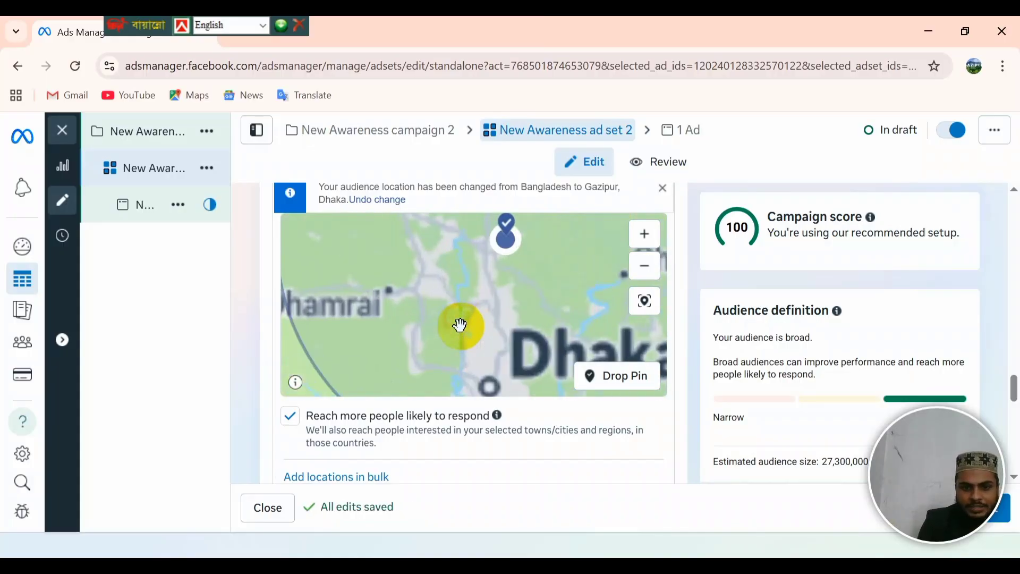
scroll(514, 240, up, 2)
scroll(508, 243, down, 4)
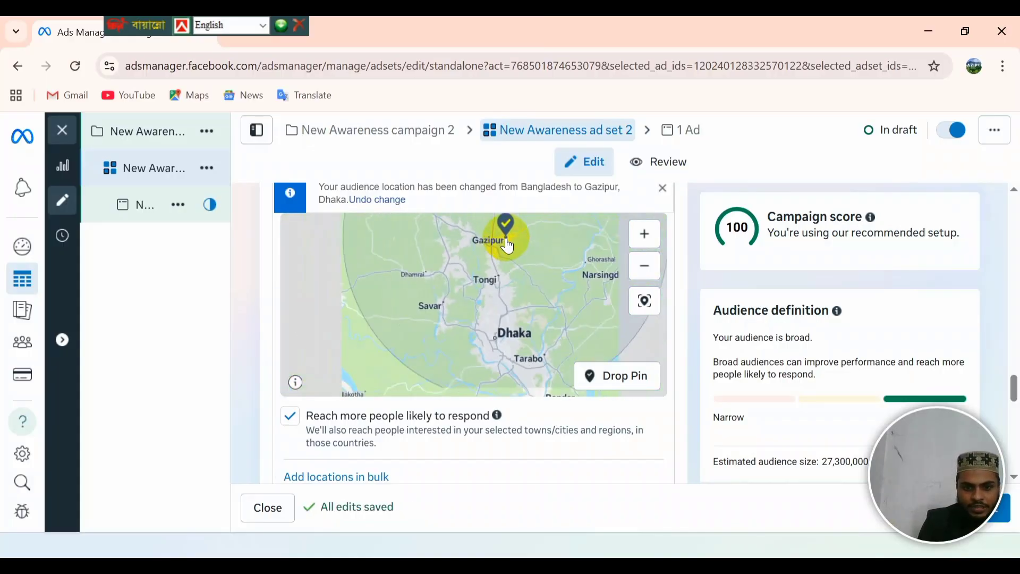
scroll(508, 243, up, 2)
scroll(456, 286, up, 1)
scroll(489, 260, down, 2)
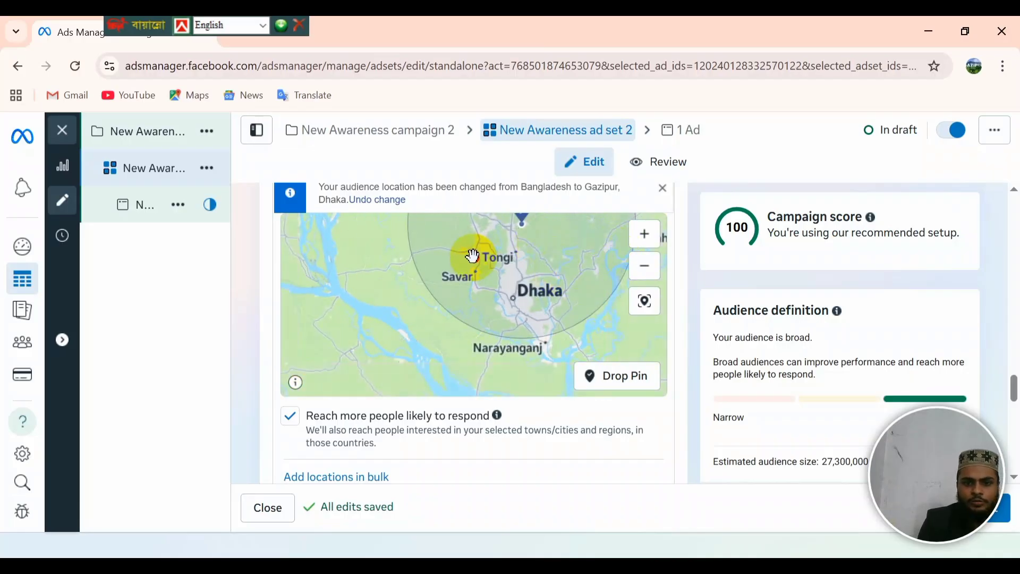
drag(473, 257, 432, 335)
scroll(440, 335, up, 1)
scroll(439, 329, down, 3)
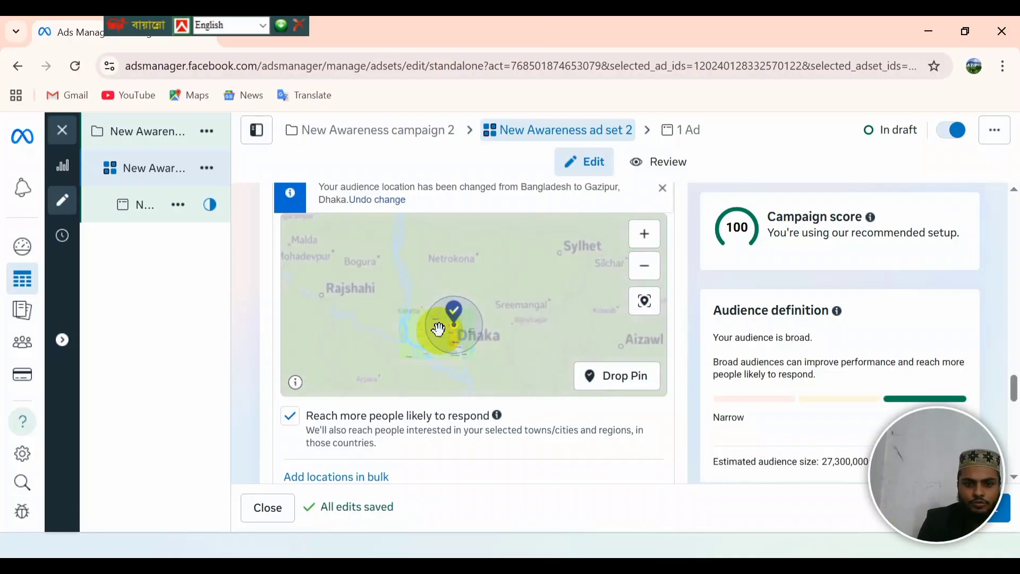
scroll(479, 314, up, 2)
scroll(432, 211, up, 3)
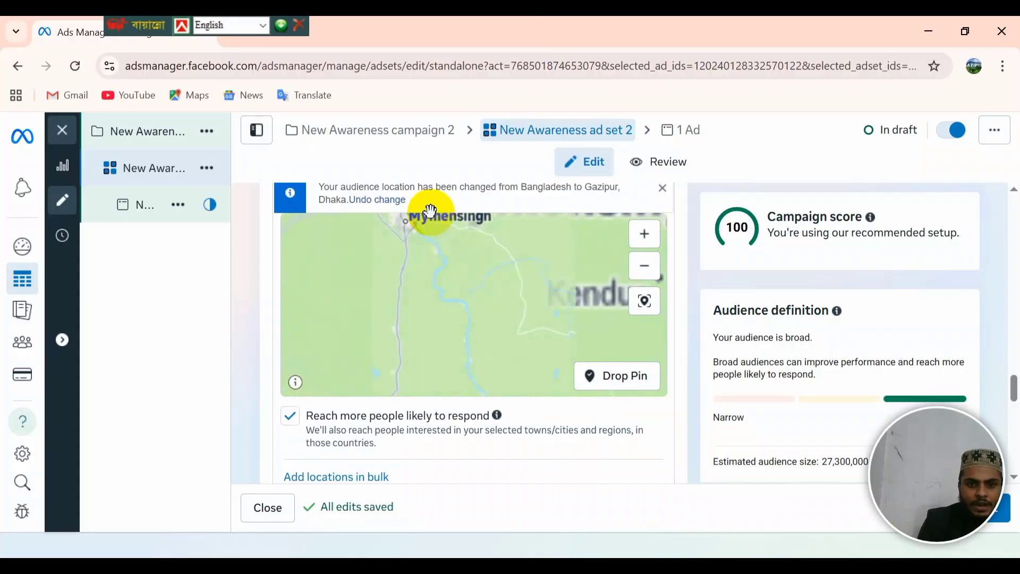
scroll(431, 211, down, 3)
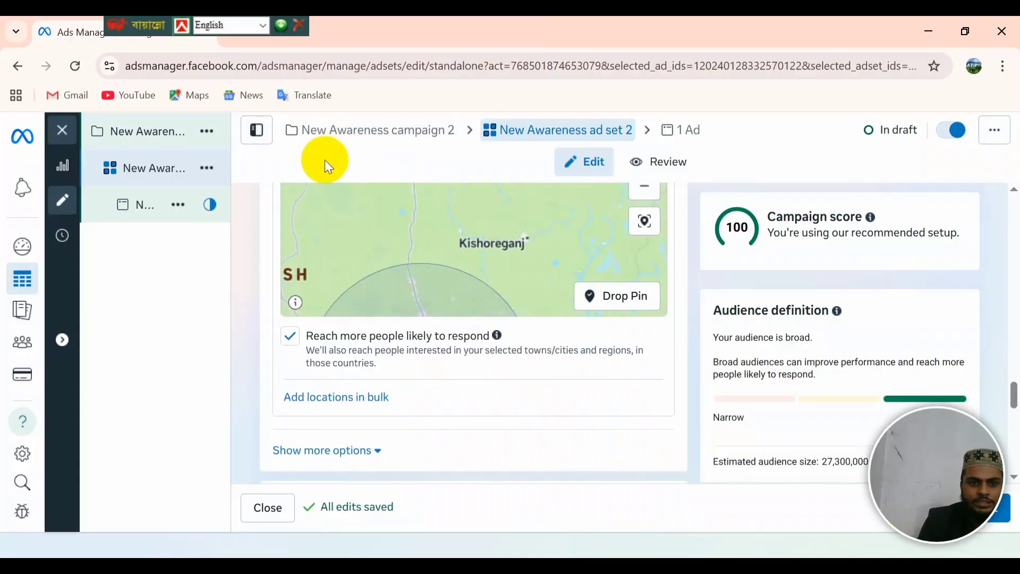
Set the radius around the included Gazipur location to 52 km.
scroll(561, 403, up, 3)
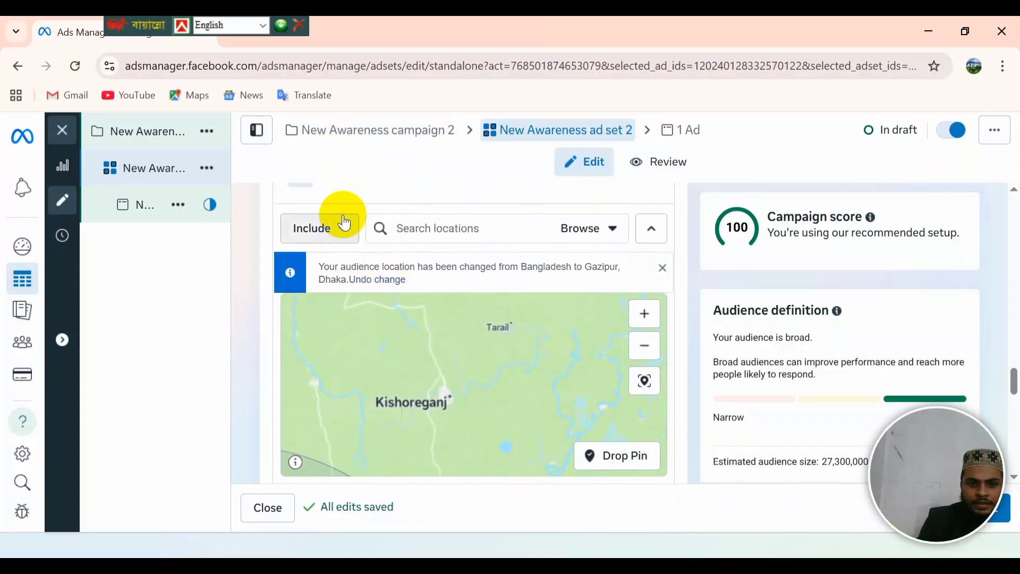
scroll(379, 217, up, 3)
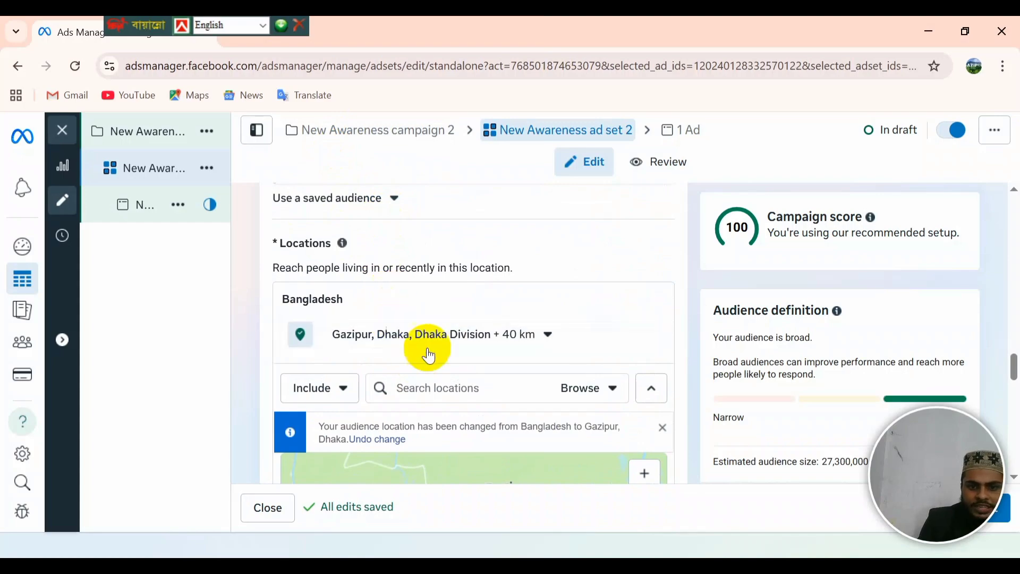
scroll(392, 361, down, 1)
scroll(392, 362, down, 1)
click(545, 256)
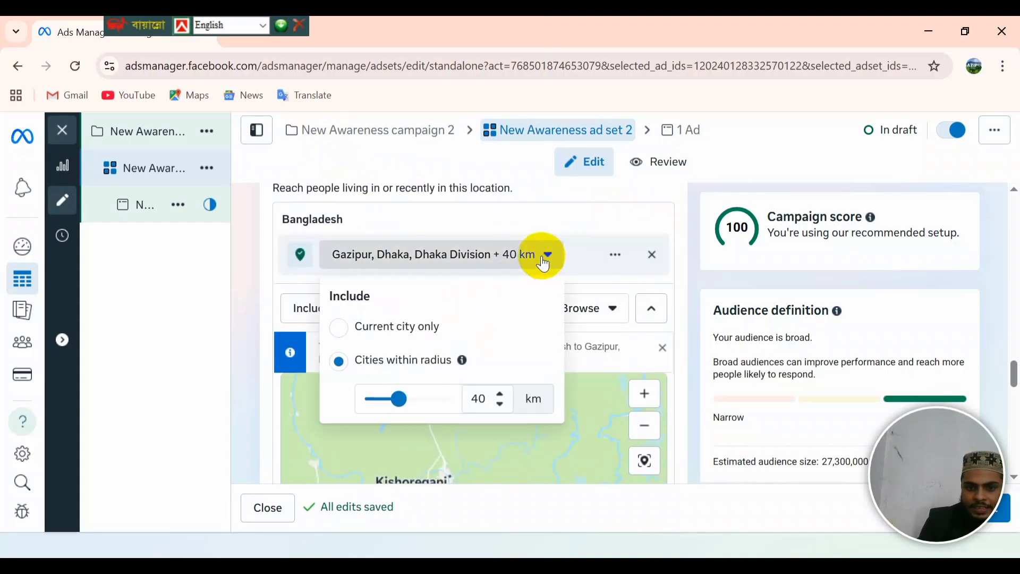
mouse_move(400, 398)
mouse_down()
mouse_move(392, 394)
mouse_move(439, 399)
mouse_move(414, 401)
mouse_up()
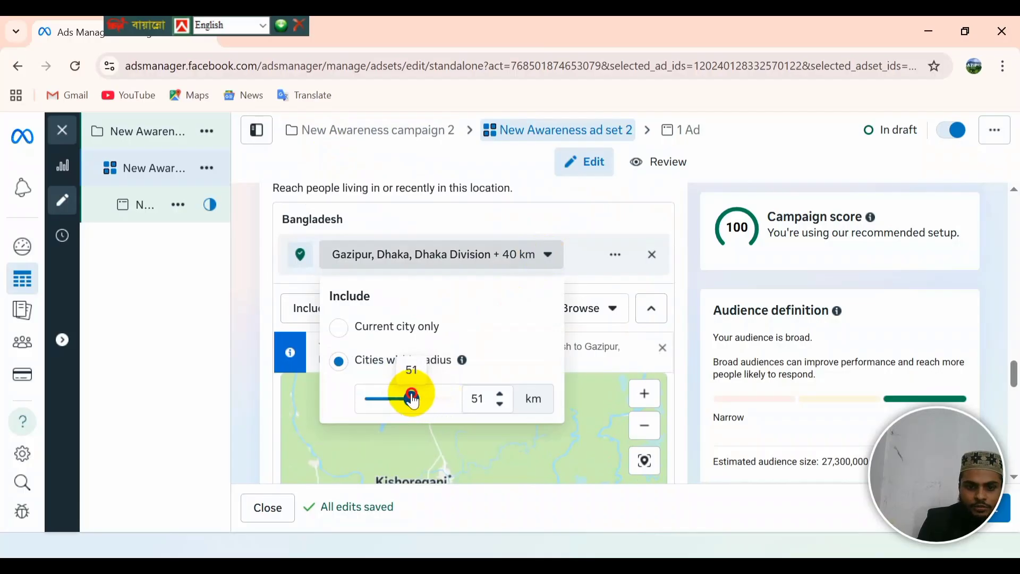
click(676, 394)
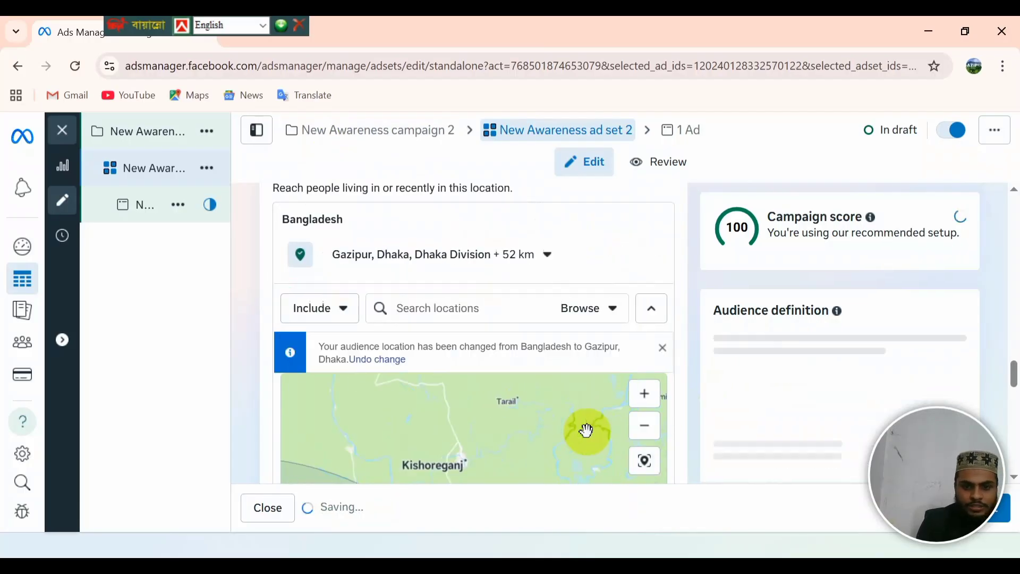
Switch the location search to Exclude, search for "tongi,gazipur" and exclude the place Tongi.gazipur.Dhaka.
click(342, 306)
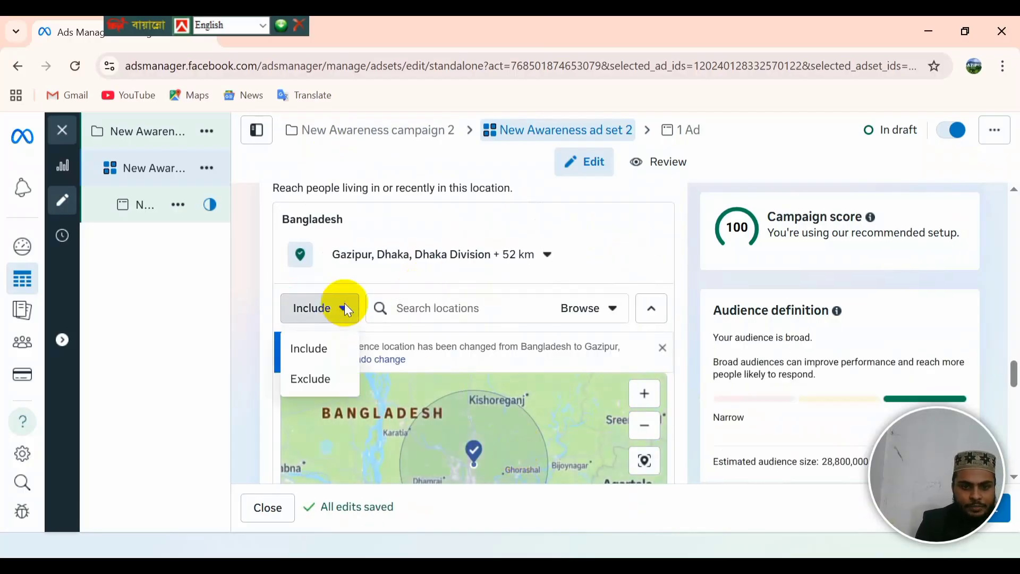
click(331, 385)
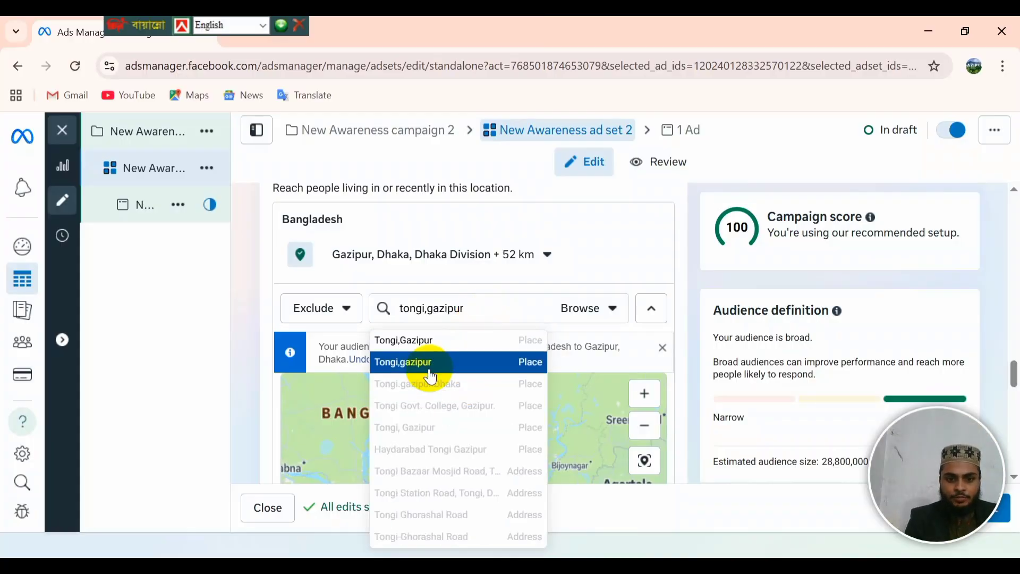
click(455, 388)
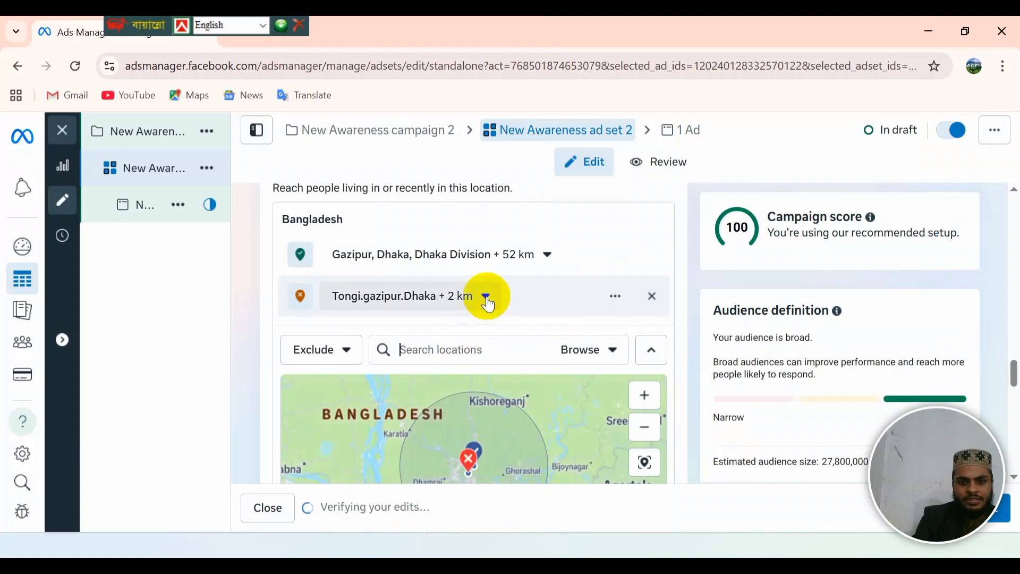
Set the radius around the excluded Tongi location to 48 km and check both areas on the map.
scroll(497, 470, down, 3)
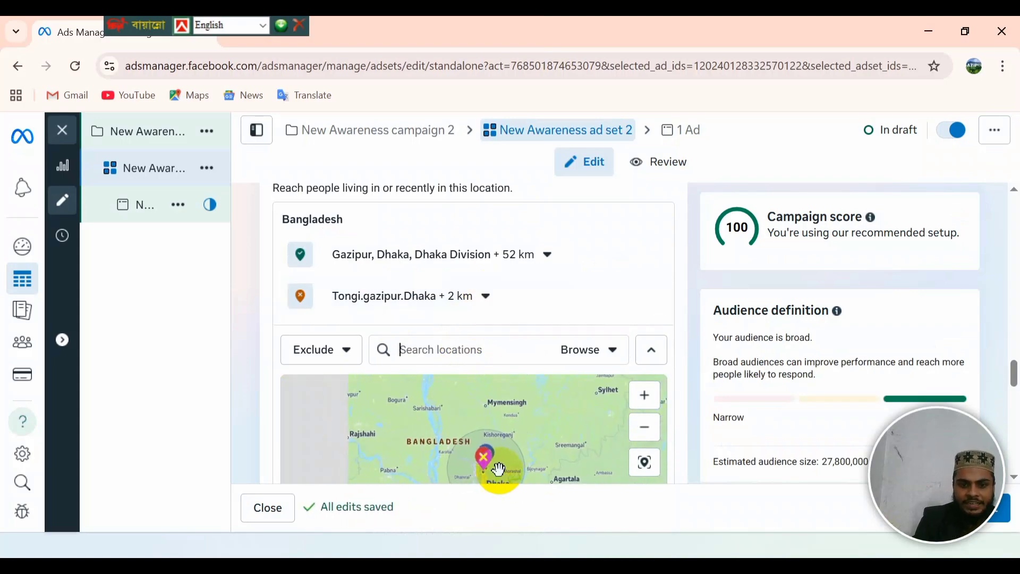
scroll(681, 412, down, 3)
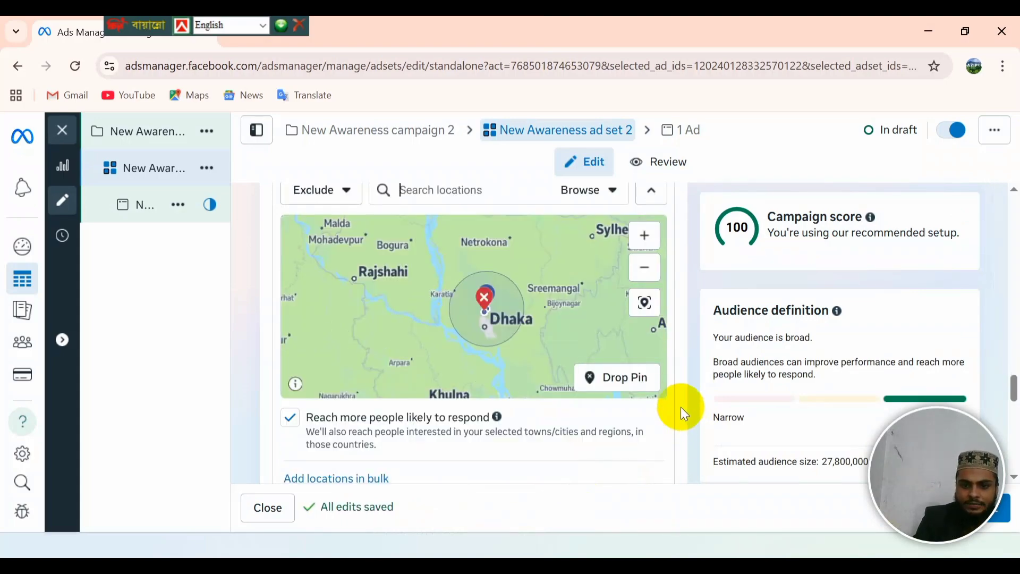
scroll(681, 408, up, 2)
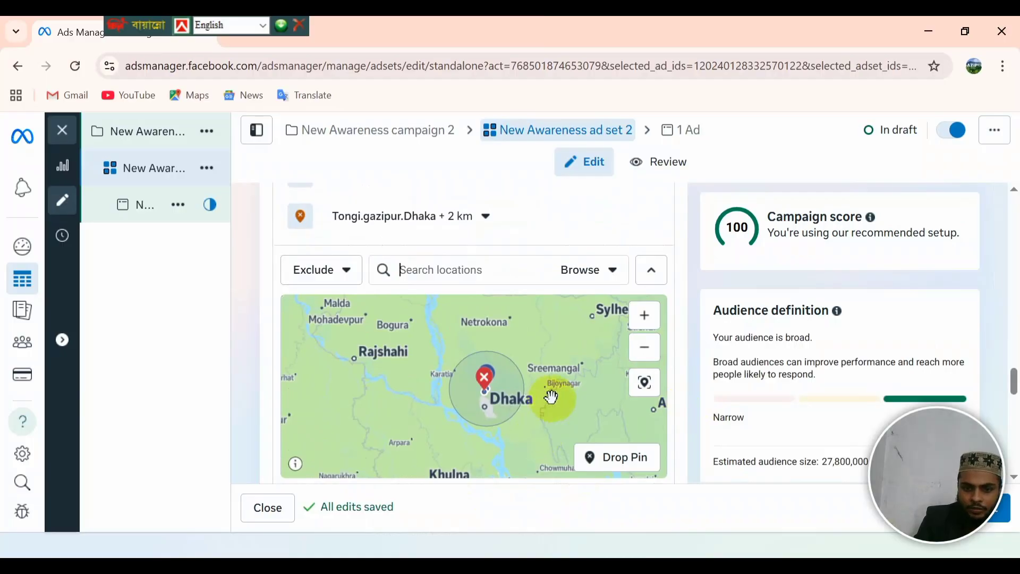
scroll(506, 397, up, 3)
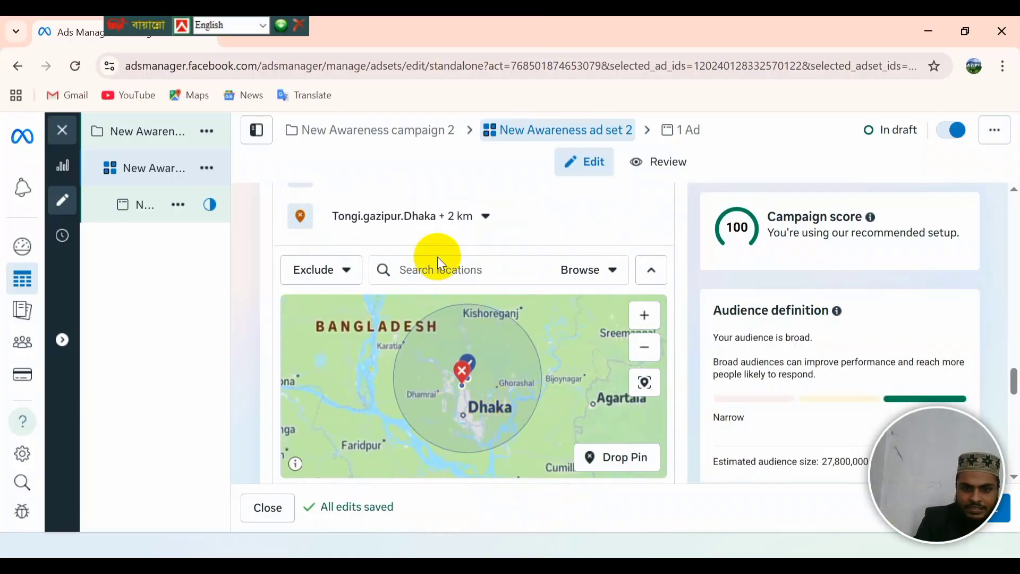
click(466, 216)
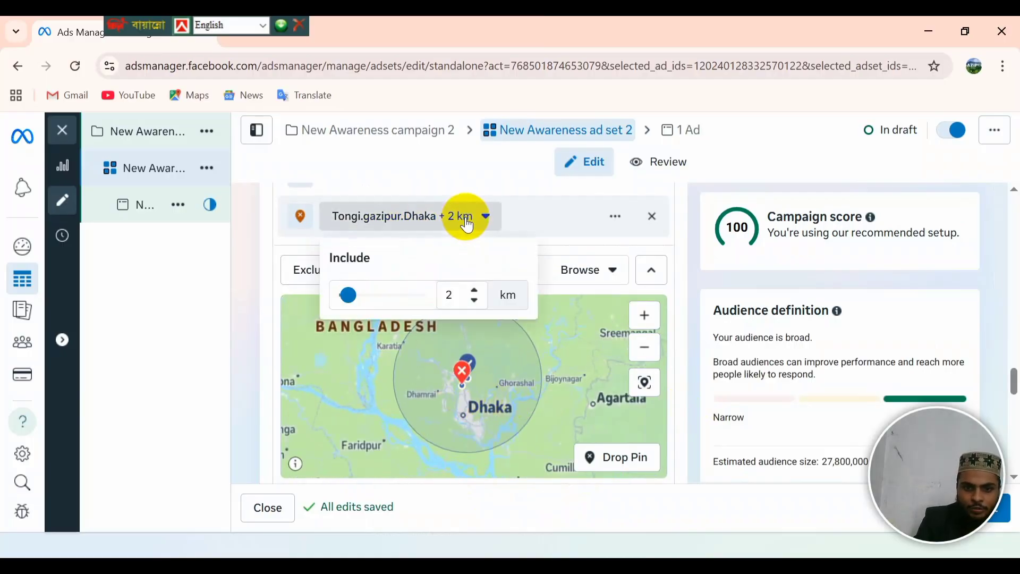
click(393, 303)
scroll(400, 296, down, 2)
scroll(407, 292, up, 2)
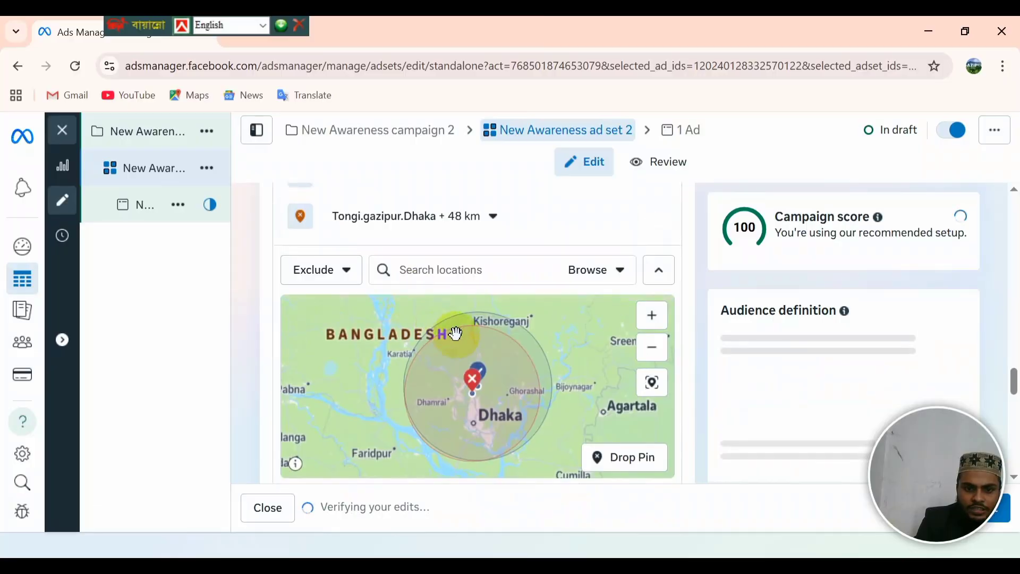
Reduce the radius around the excluded Tongi location to 19 km and check both areas on the map.
click(483, 230)
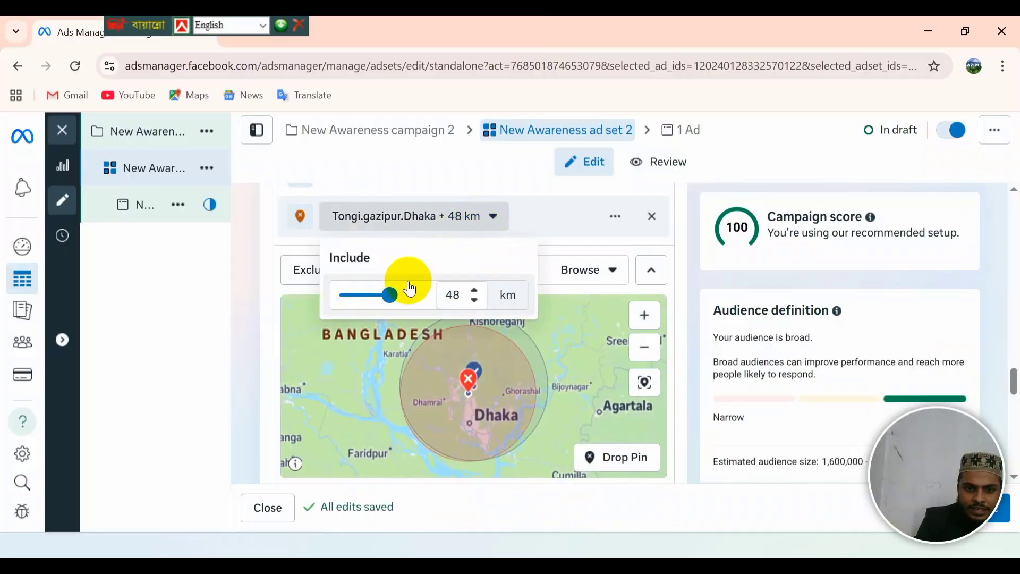
drag(400, 291, 379, 296)
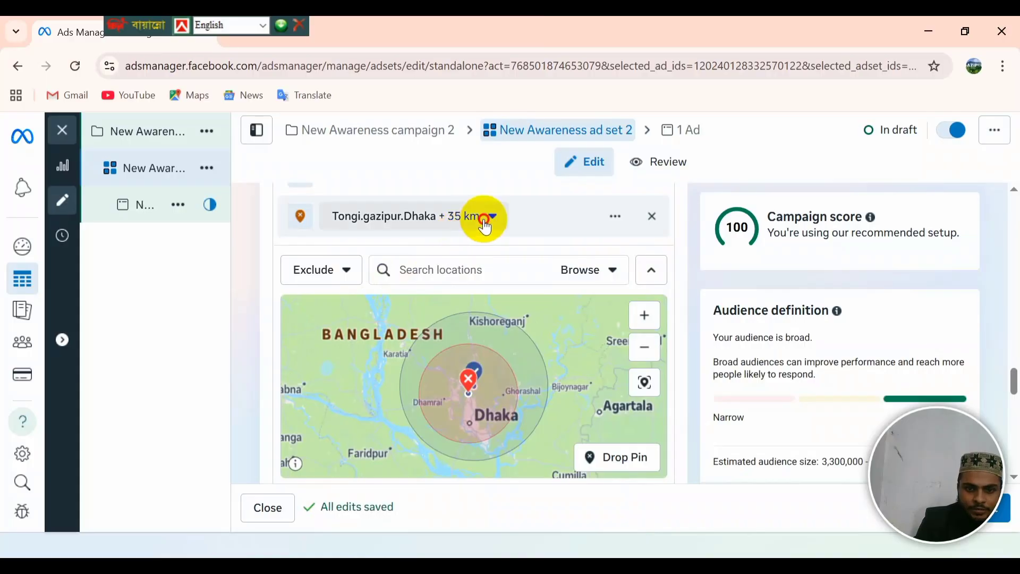
click(483, 218)
drag(377, 294, 361, 297)
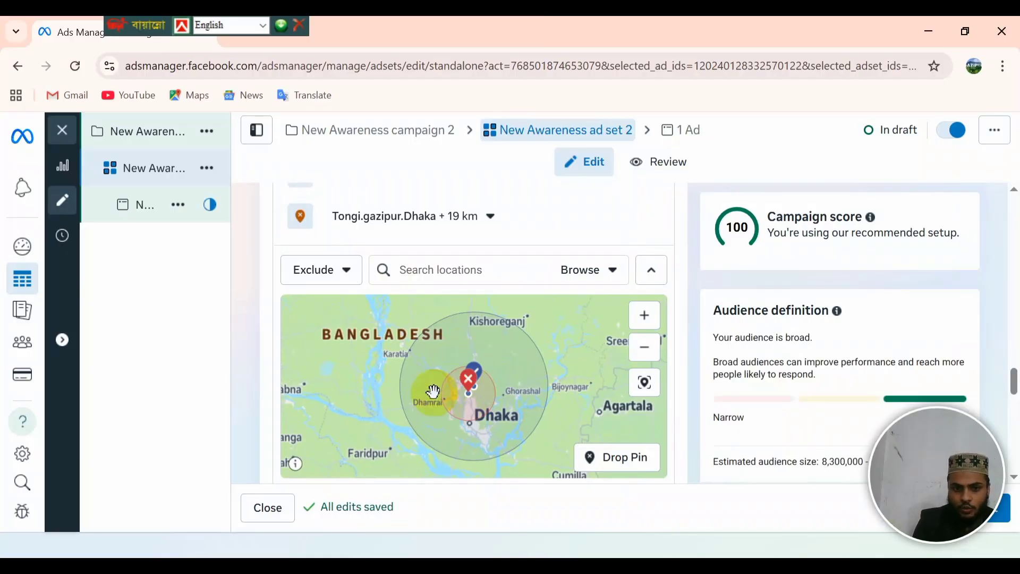
scroll(479, 392, up, 1)
scroll(480, 392, down, 1)
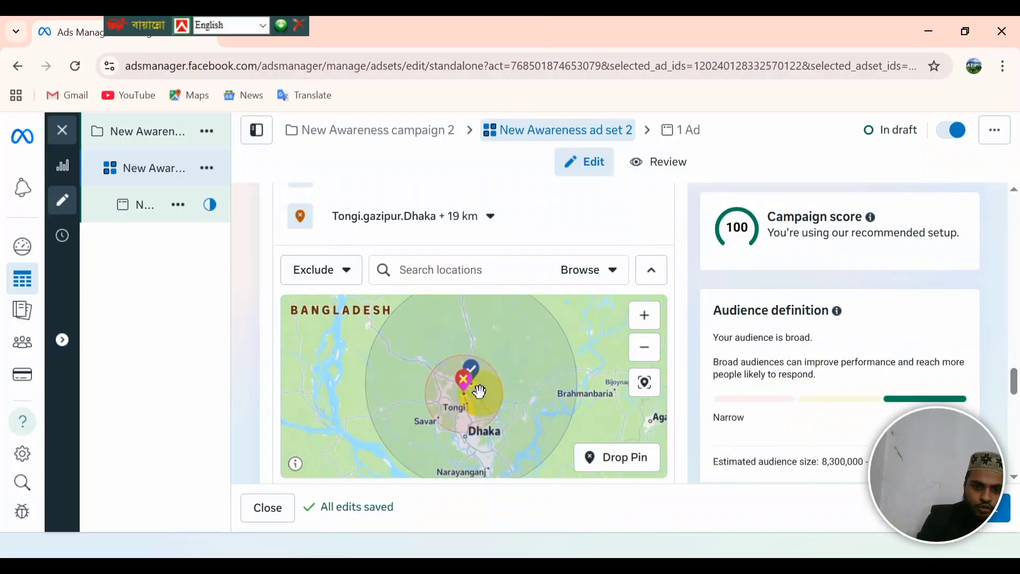
scroll(482, 391, up, 1)
scroll(481, 355, down, 1)
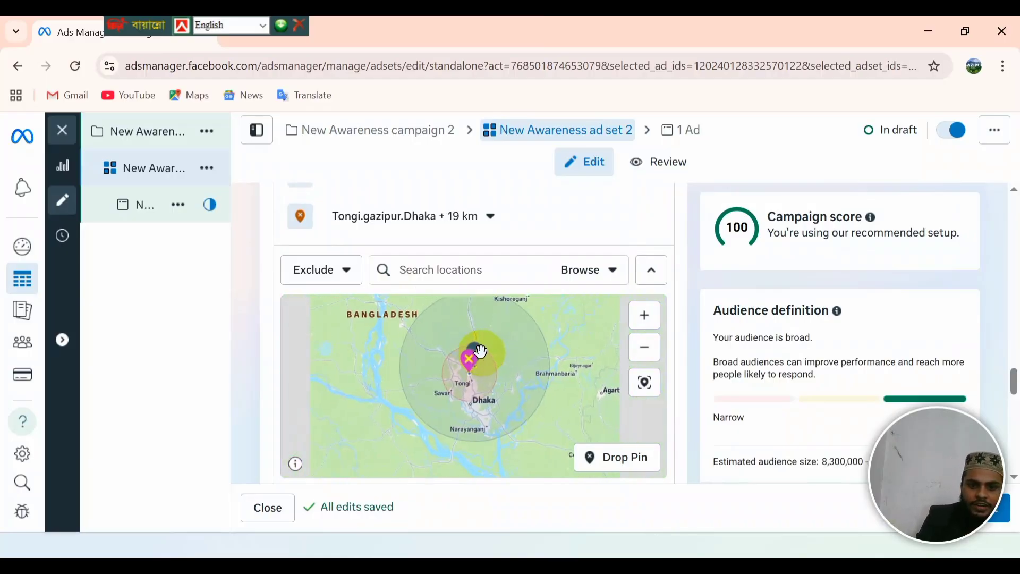
Search for "chitta", exclude Chittagong Division, Bangladesh, and check the excluded area on the map.
click(446, 270)
text(c)
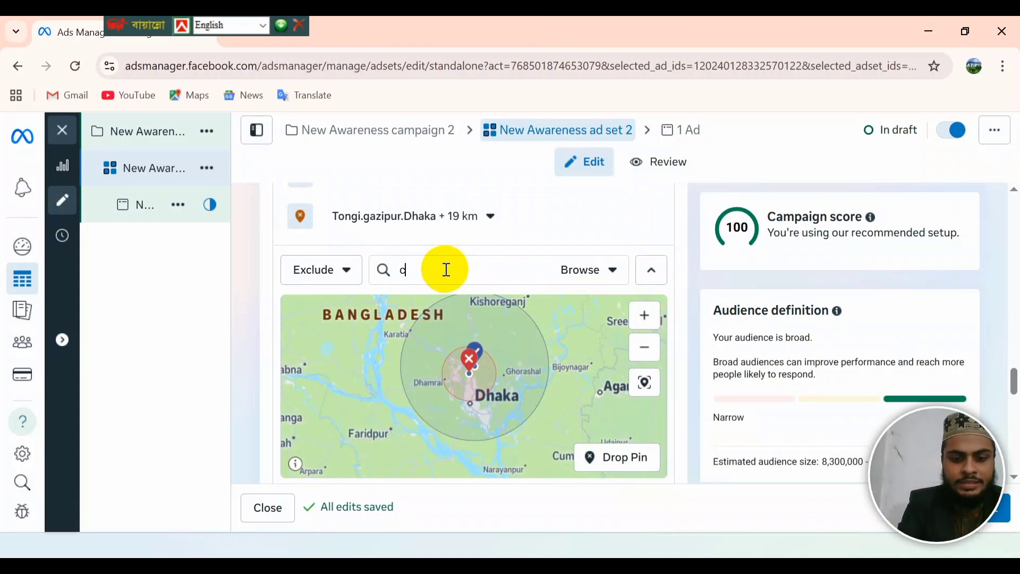
text(h)
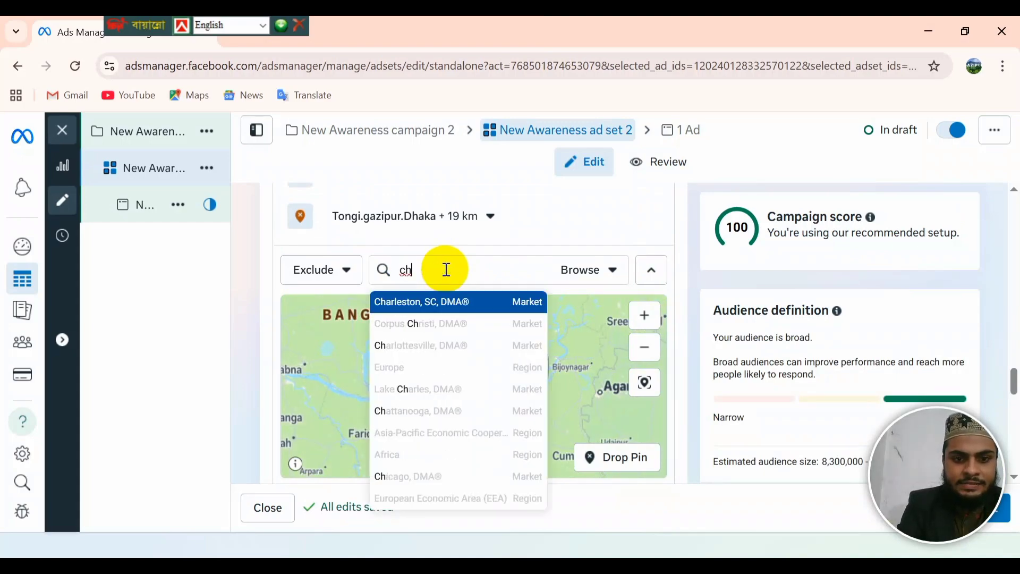
text(itta)
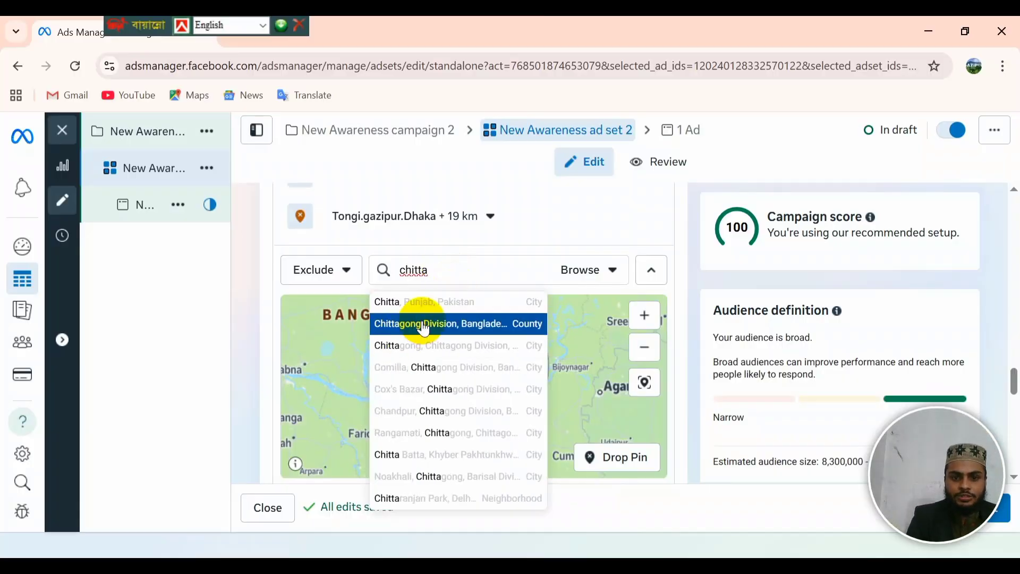
click(424, 325)
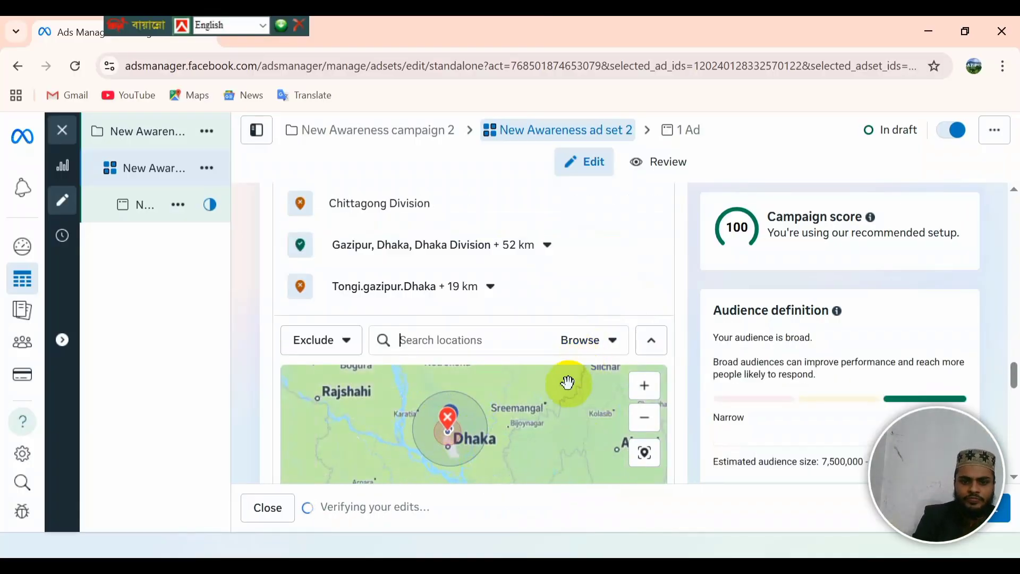
scroll(552, 415, down, 5)
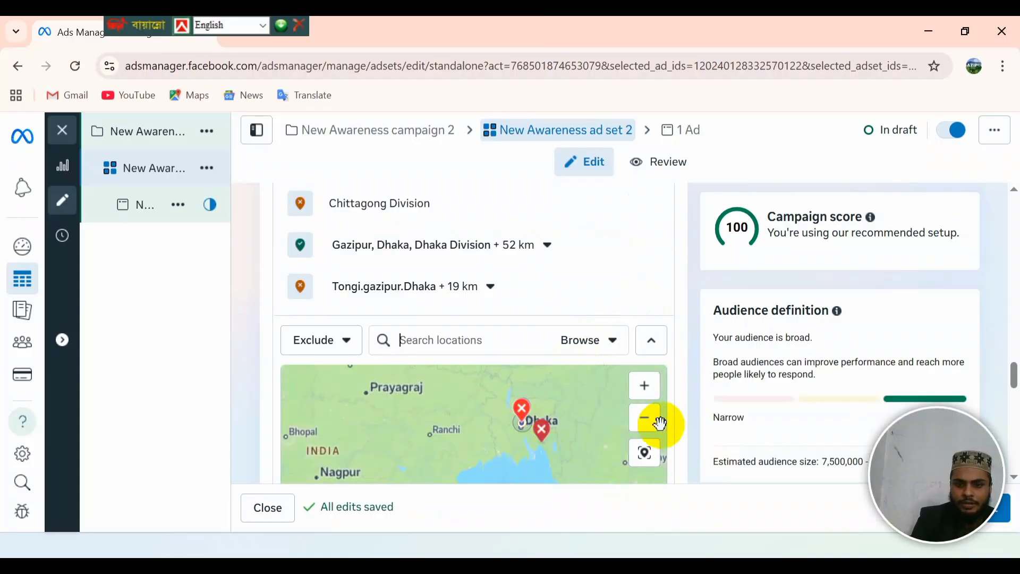
scroll(661, 424, up, 2)
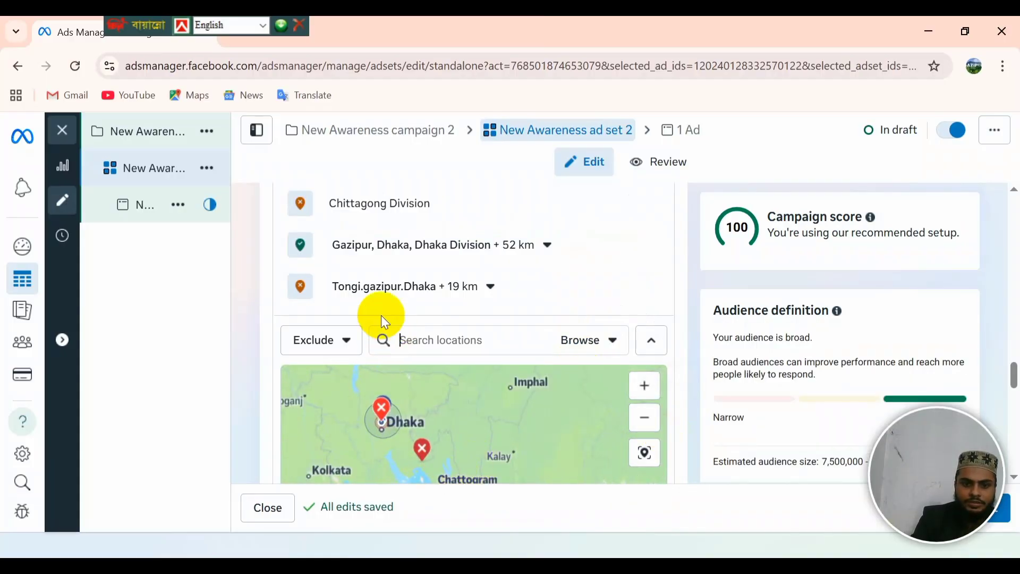
Switch the location search to Include and remove the excluded Tongi.gazipur.Dhaka location from the list.
click(346, 340)
click(318, 378)
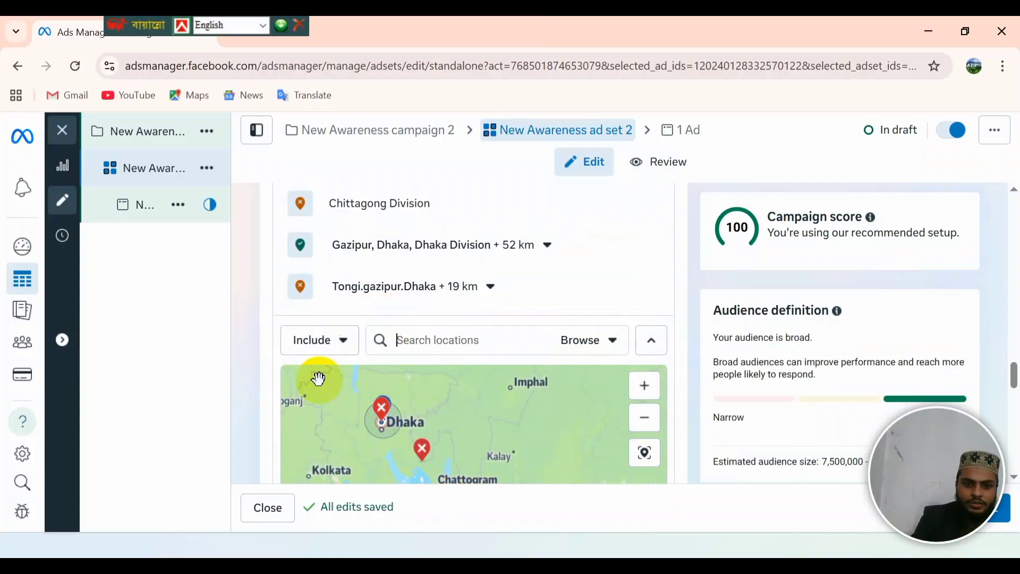
click(654, 285)
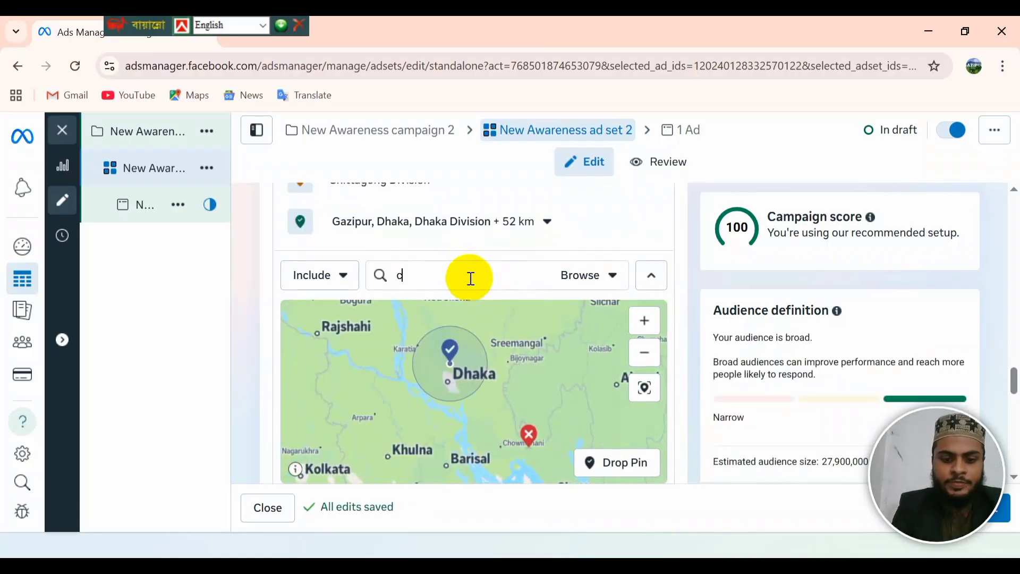
Search for "chitta", include the city Chittagong, Chittagong Division, and examine the included areas on the map.
click(471, 278)
text(chi)
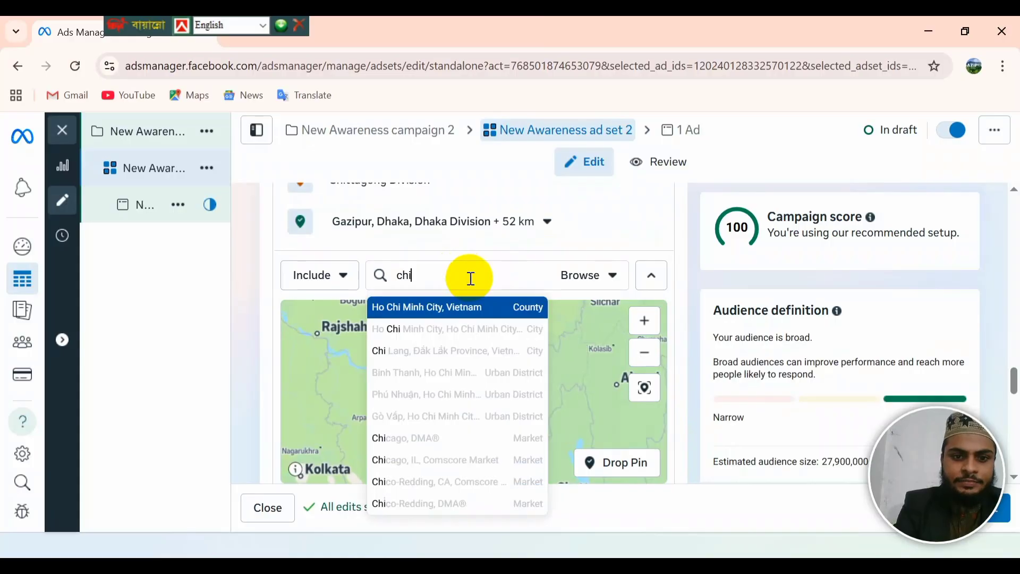
text(tta)
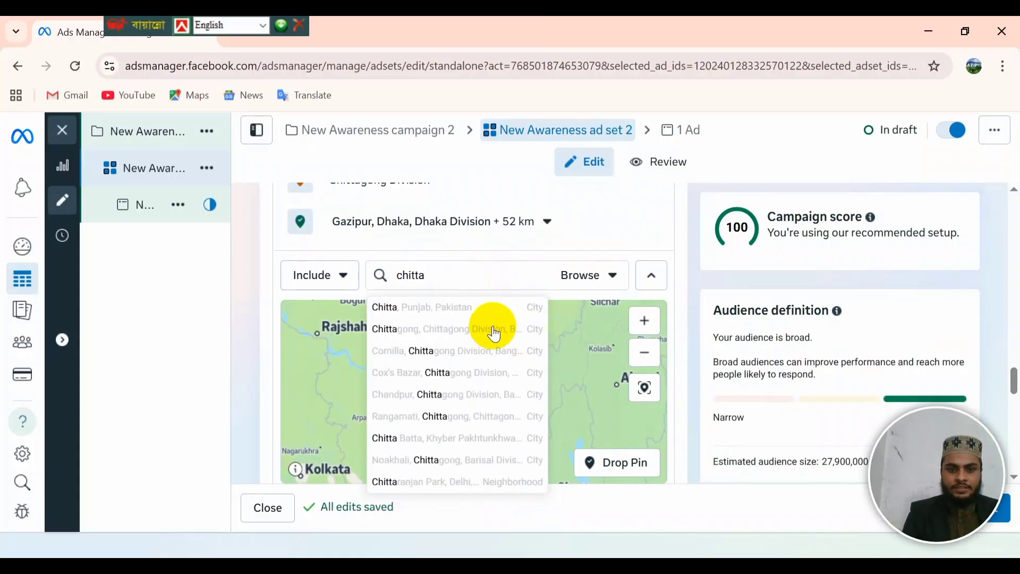
click(456, 328)
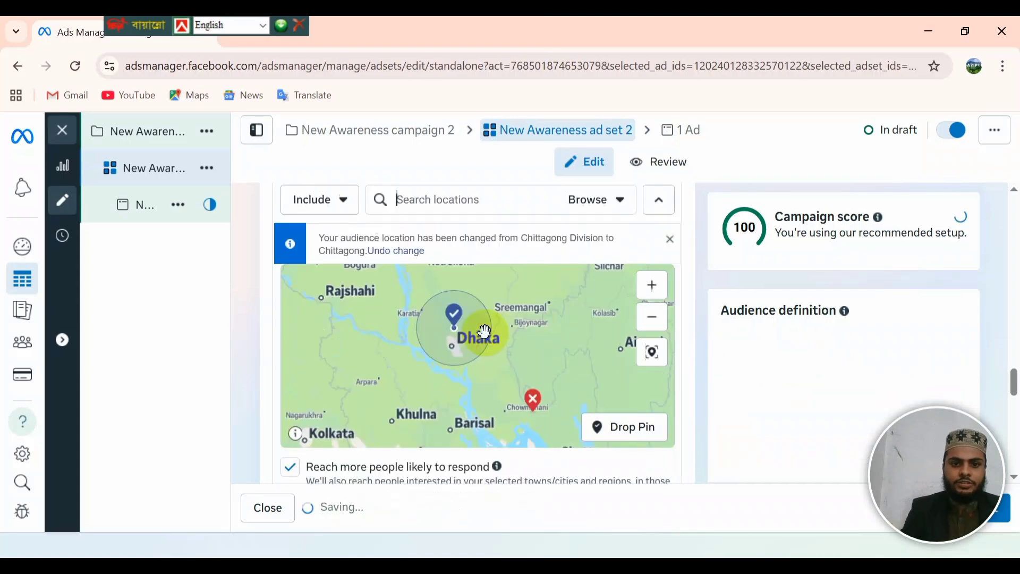
scroll(554, 405, down, 2)
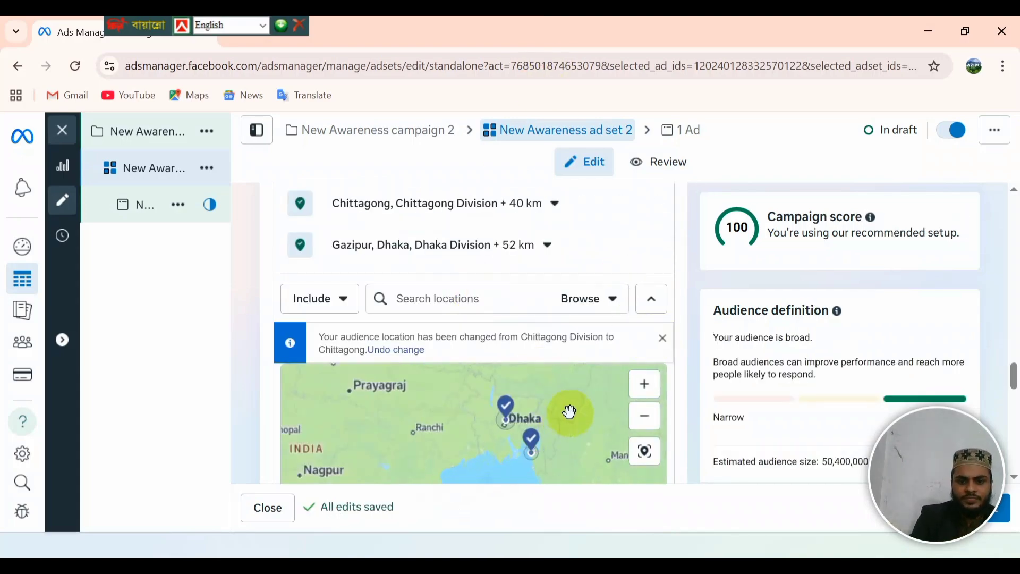
scroll(690, 425, down, 2)
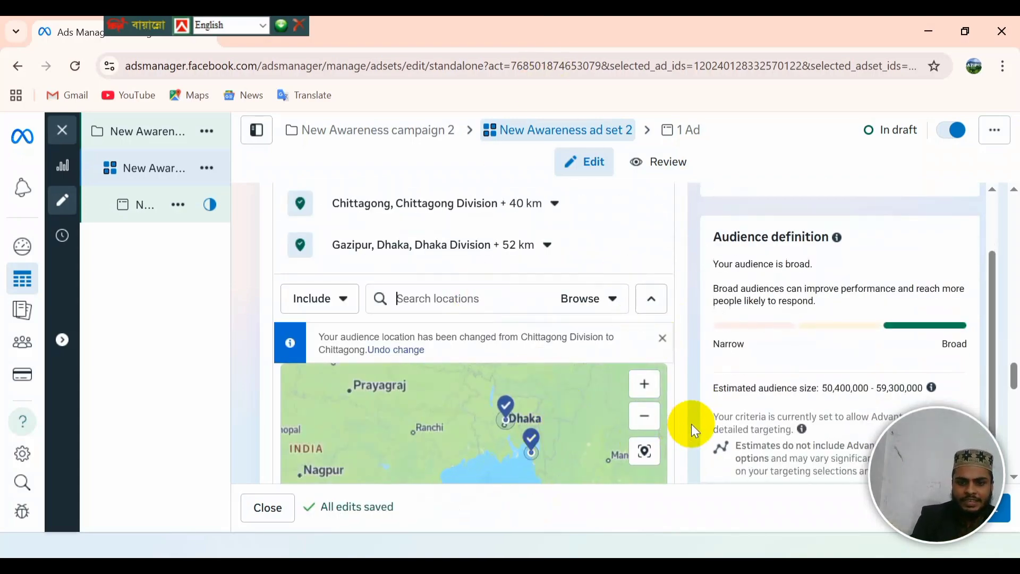
scroll(604, 470, up, 2)
scroll(605, 471, down, 3)
scroll(604, 470, up, 3)
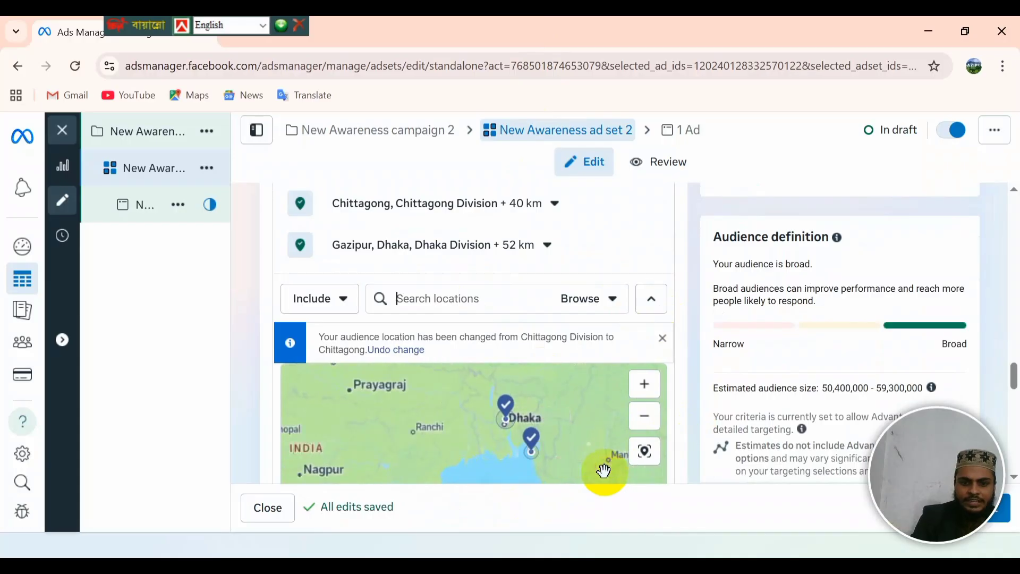
scroll(505, 432, up, 3)
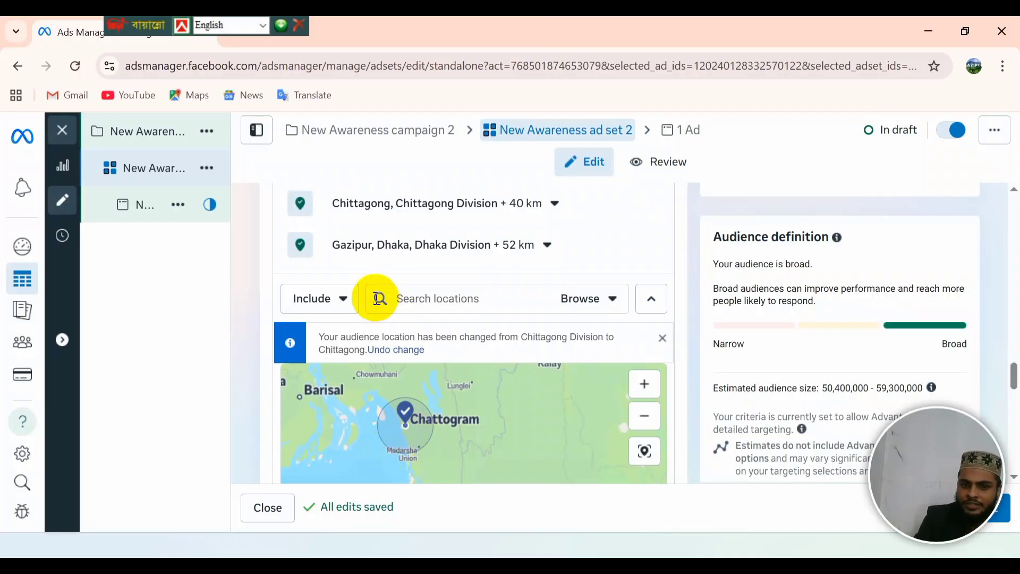
Switch the location search to Exclude and exclude Chittagong Division from the audience locations.
click(331, 297)
click(311, 369)
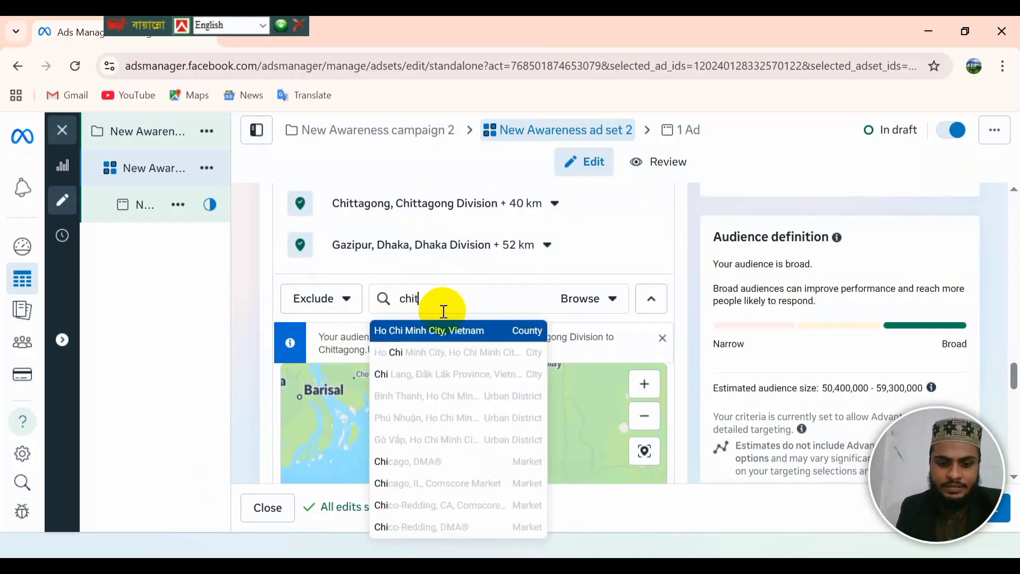
click(435, 330)
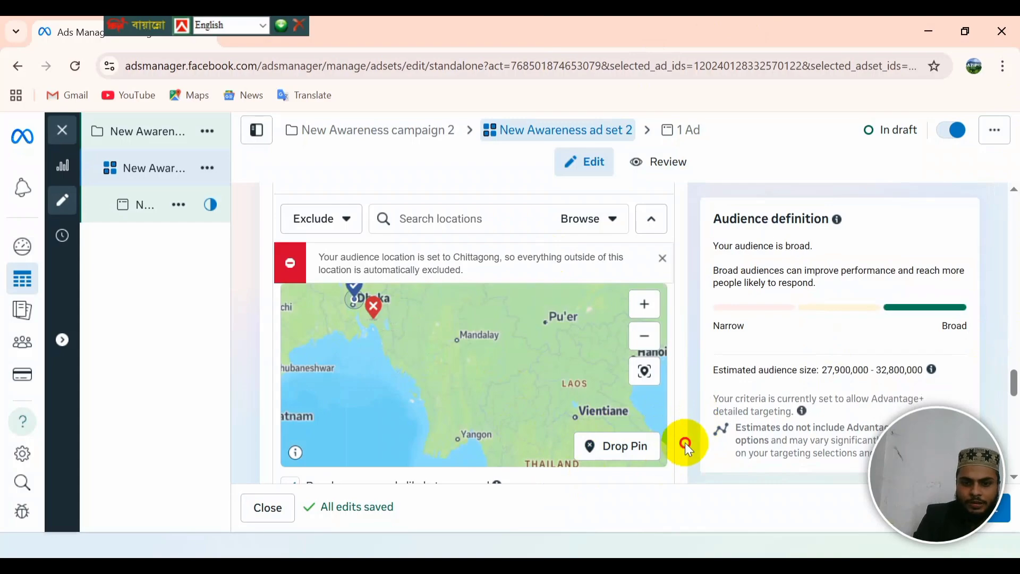
Open the optional audience suggestion settings under Advantage+ audience.
scroll(685, 443, down, 5)
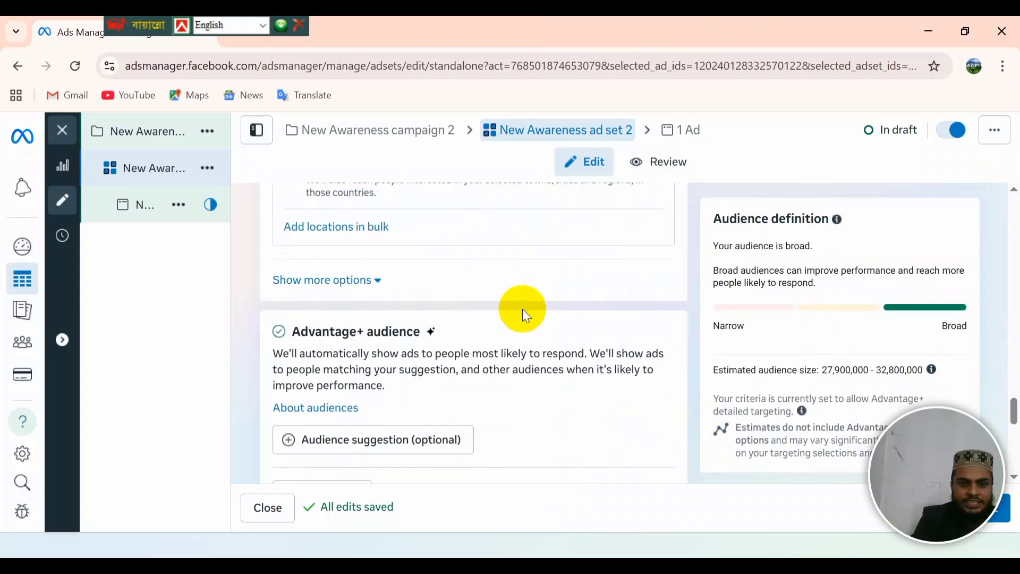
scroll(522, 308, down, 2)
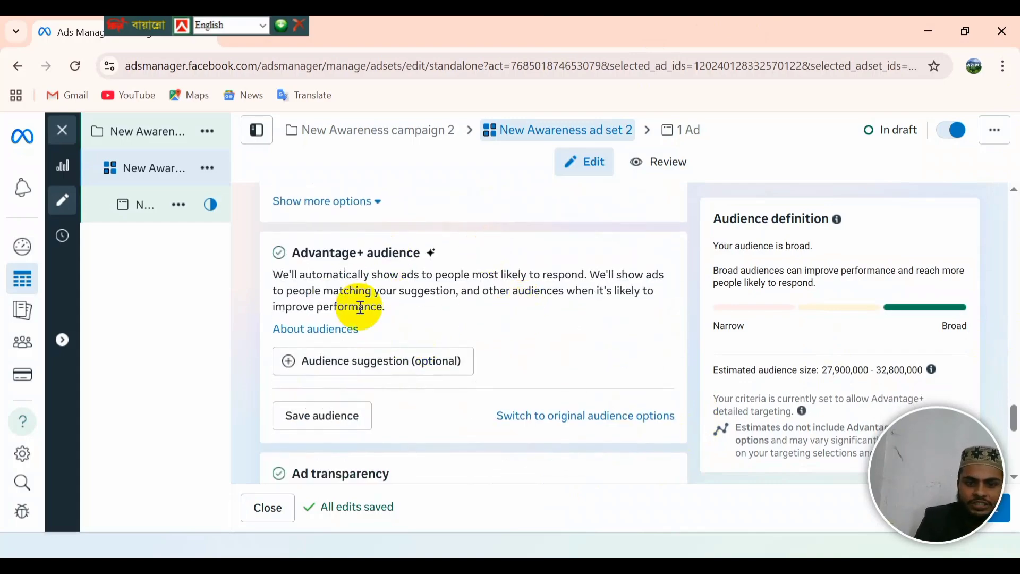
click(392, 363)
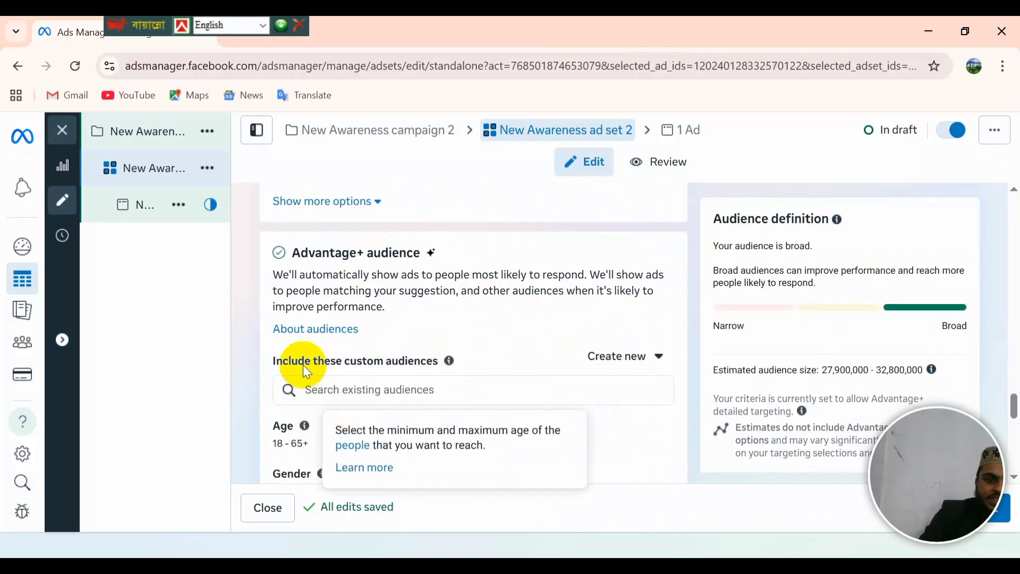
scroll(396, 401, down, 2)
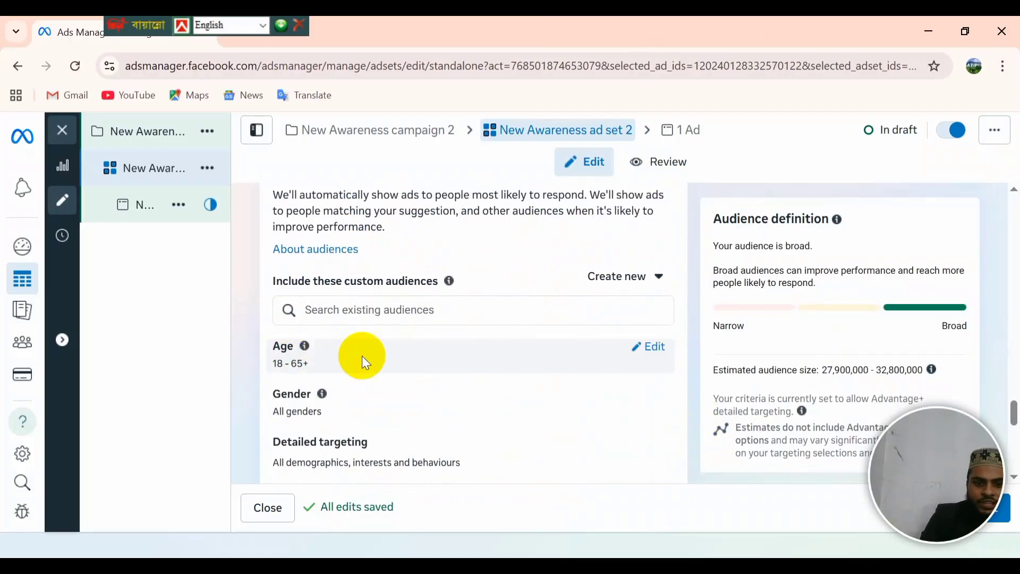
Set the suggested audience age range to a minimum of 20 and a maximum of 40.
click(654, 349)
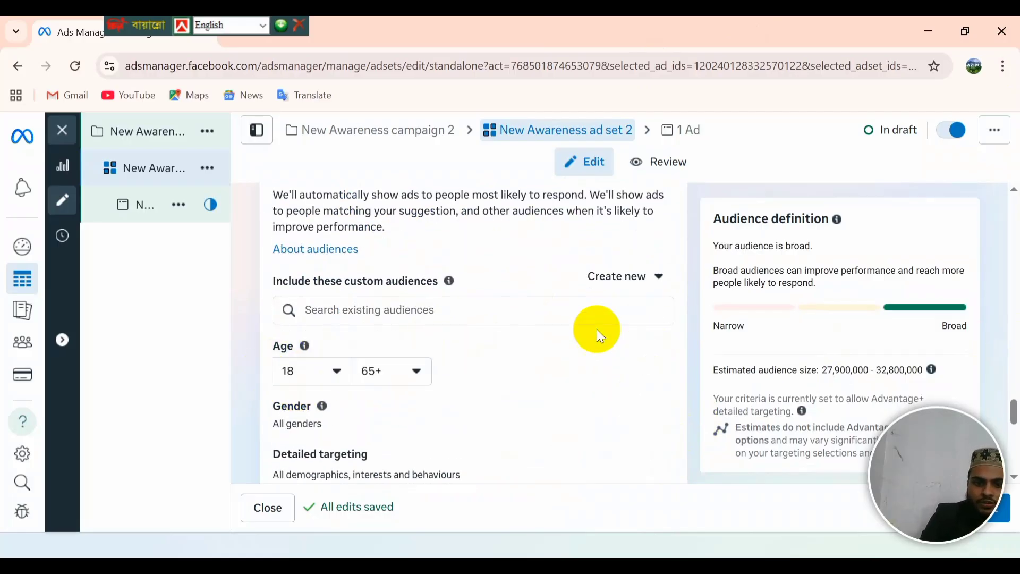
click(339, 371)
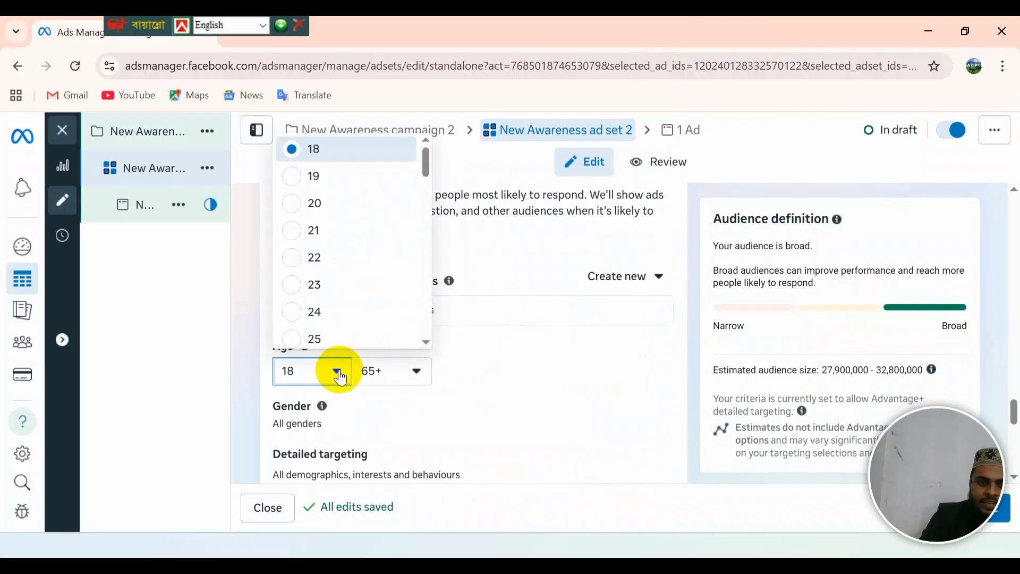
click(327, 213)
click(412, 372)
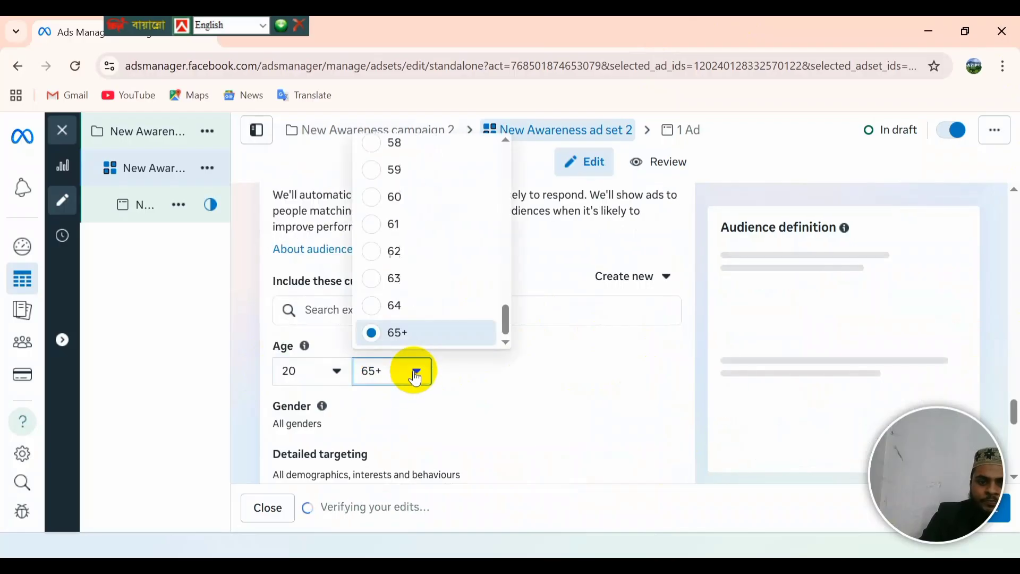
scroll(434, 249, up, 5)
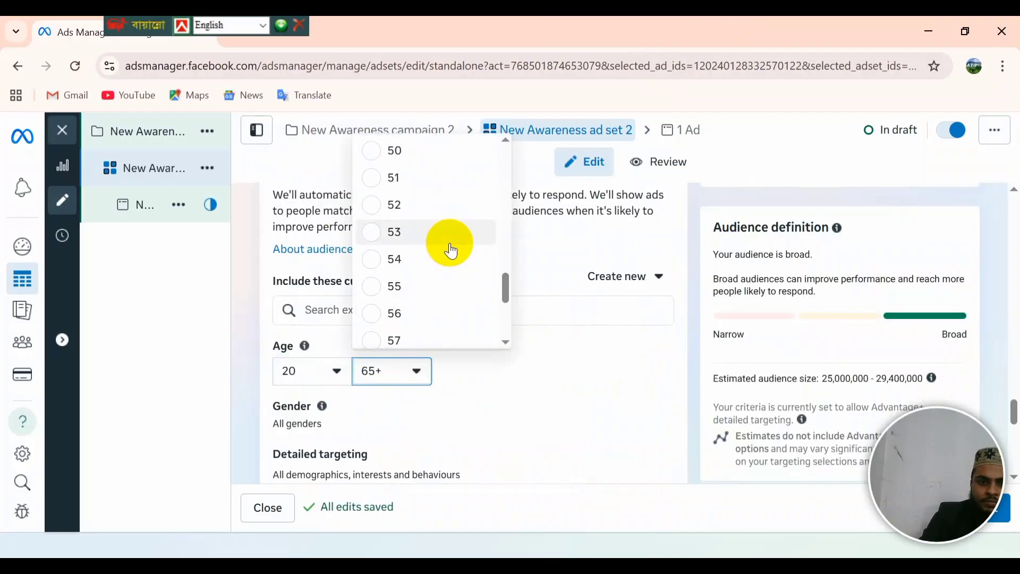
scroll(445, 250, up, 3)
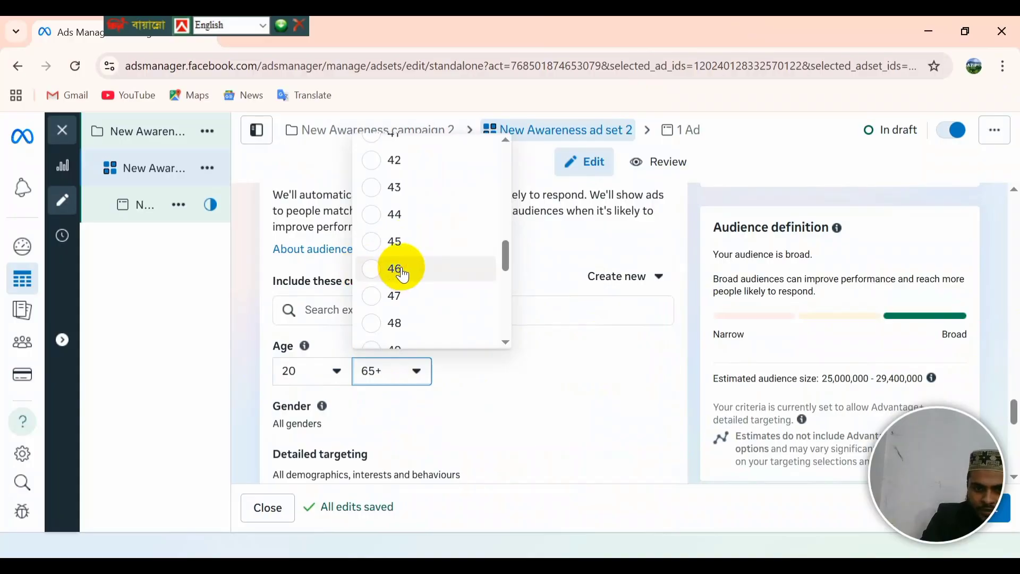
scroll(392, 173, up, 3)
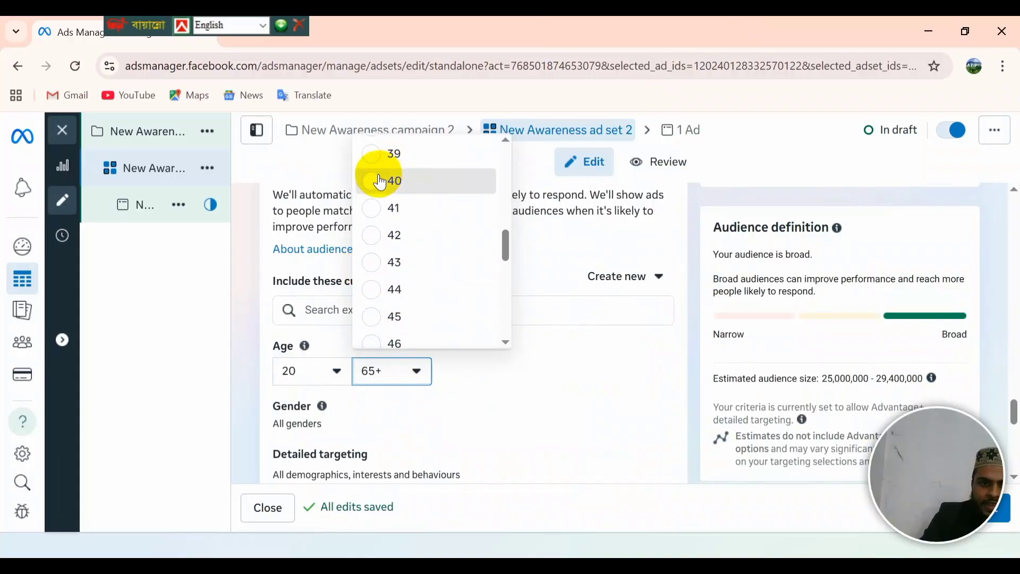
click(388, 177)
Save the configured audience with its location and age 20-40 settings under the prefilled audience name.
scroll(416, 372, down, 1)
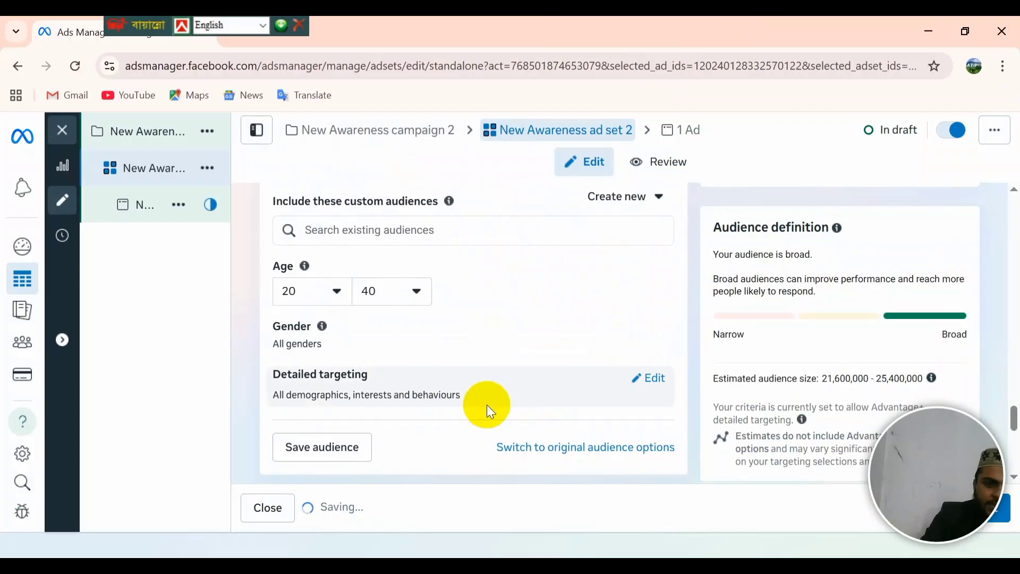
scroll(566, 395, down, 1)
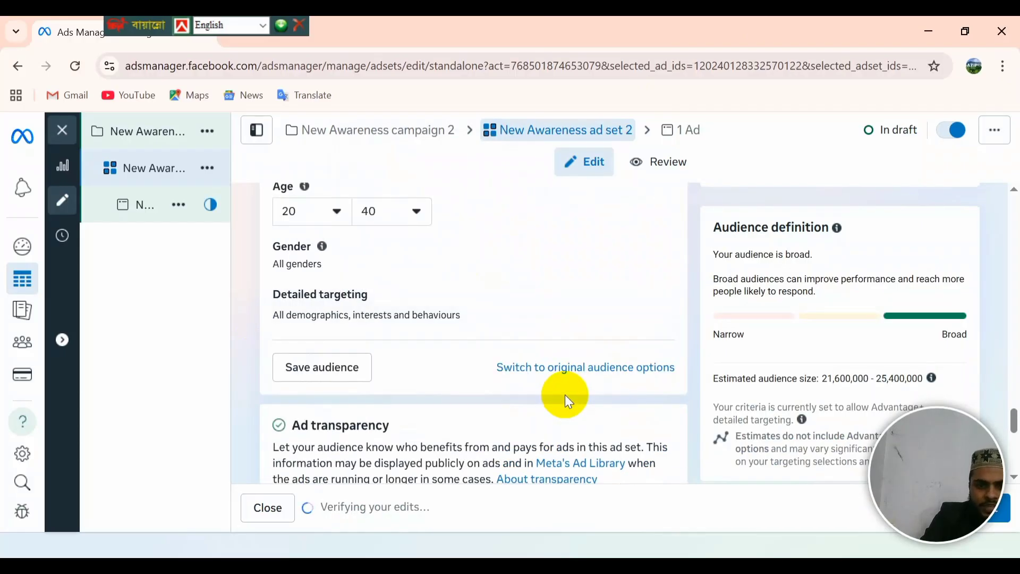
click(322, 366)
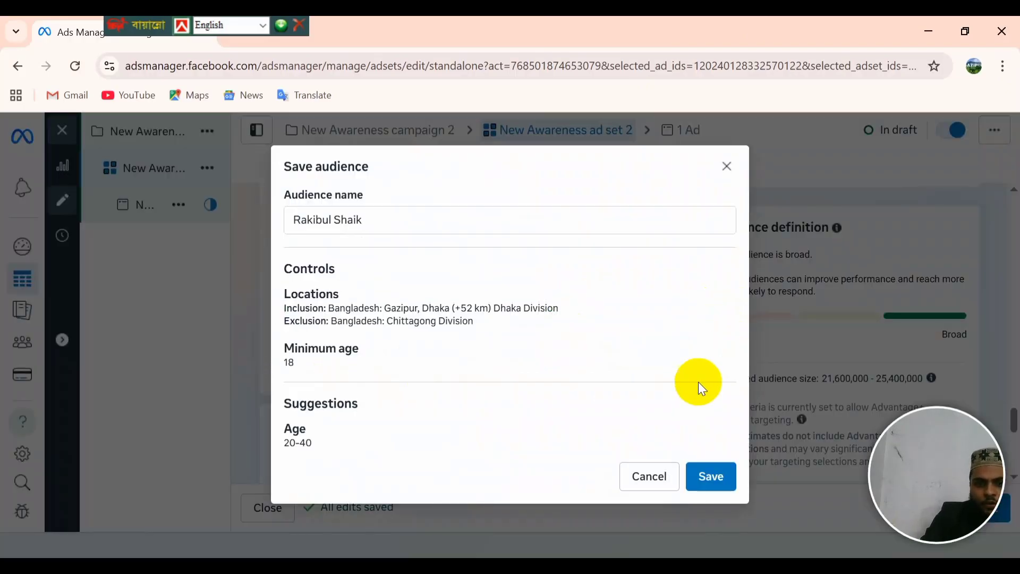
click(736, 492)
Check the ad set's ad transparency and placements settings, and continue to the ad's setup down to its Identity section.
scroll(495, 386, down, 5)
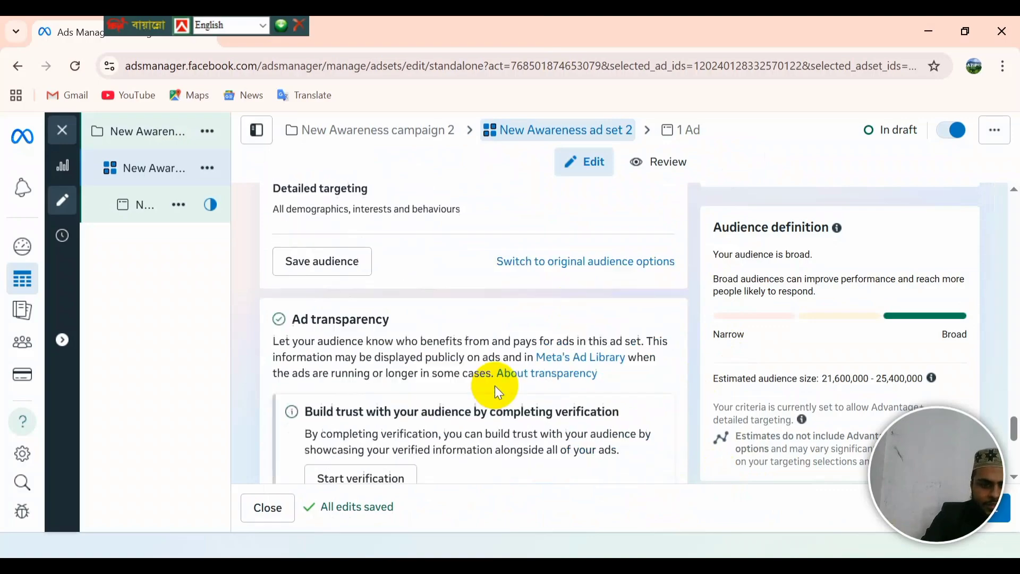
scroll(495, 385, down, 2)
scroll(493, 384, up, 5)
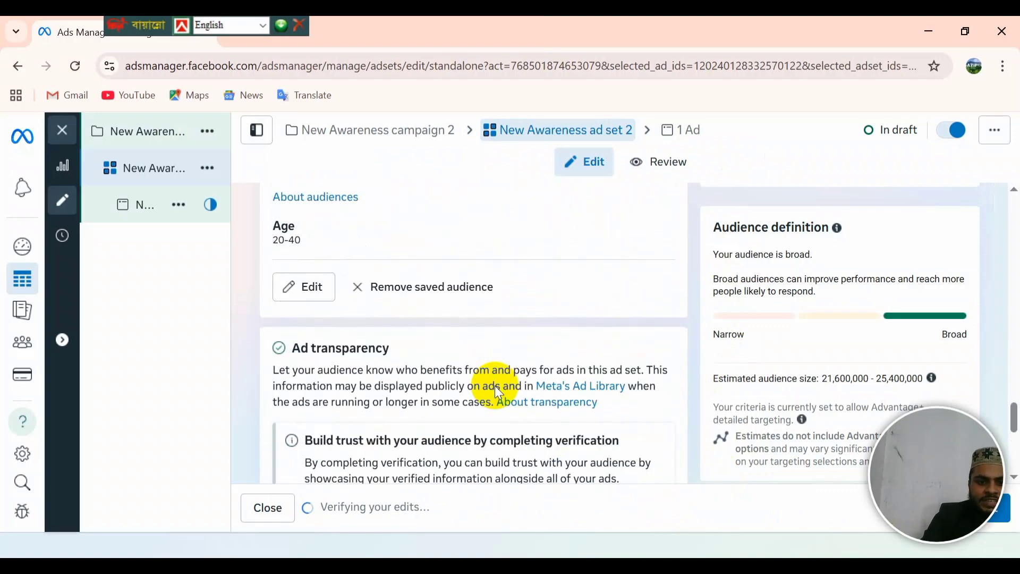
scroll(489, 391, down, 3)
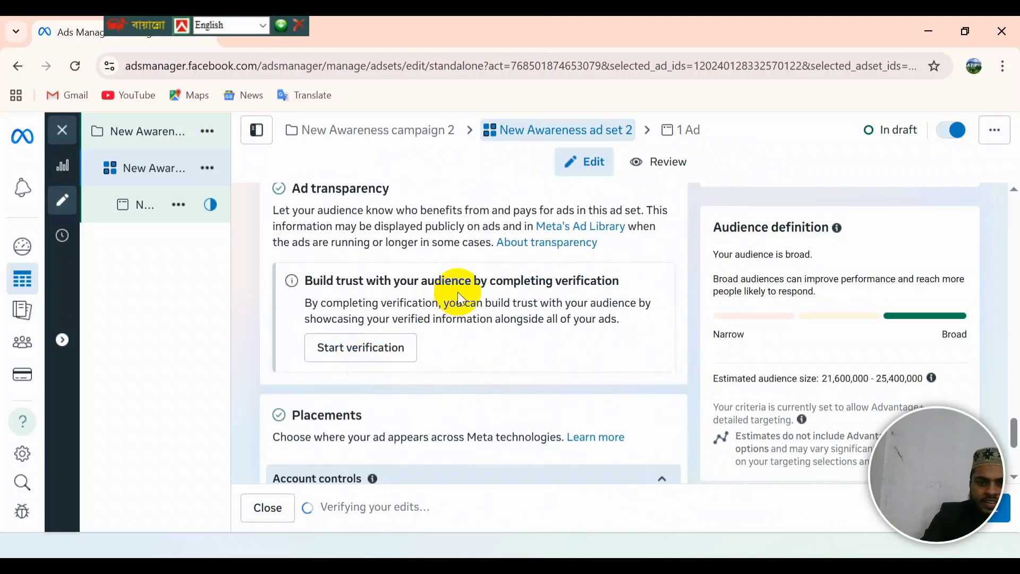
scroll(522, 320, down, 3)
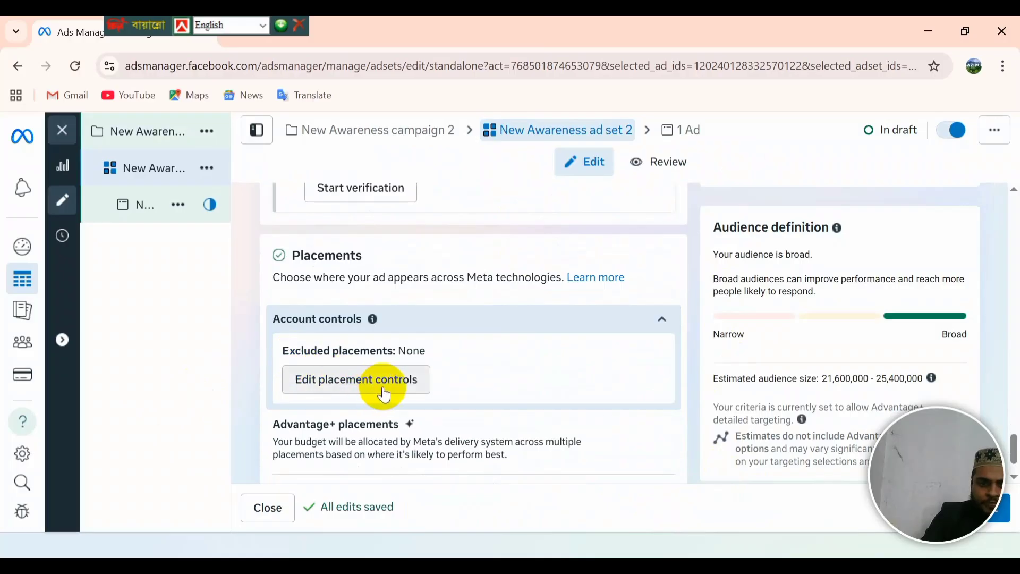
scroll(399, 385, down, 1)
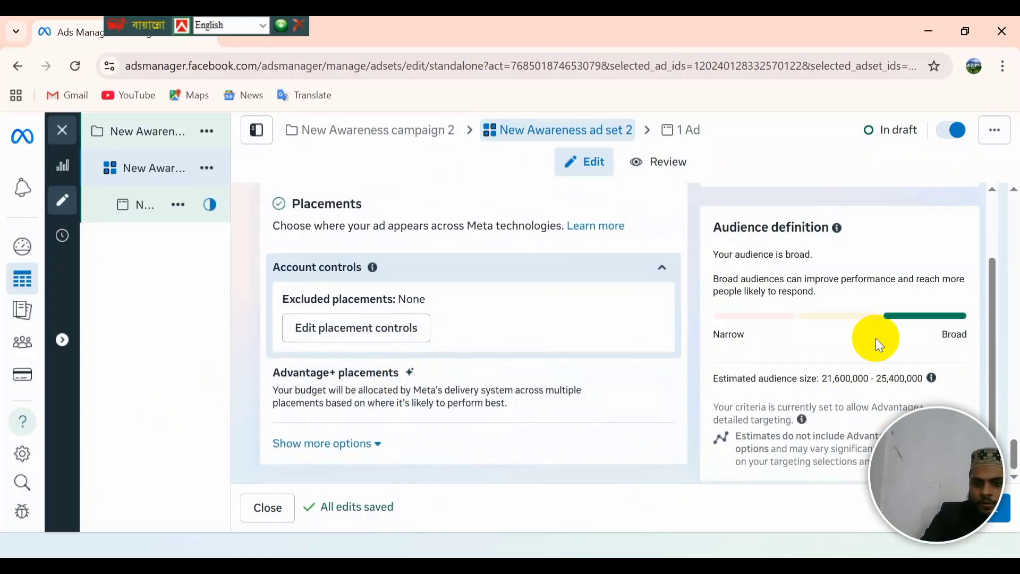
click(1003, 516)
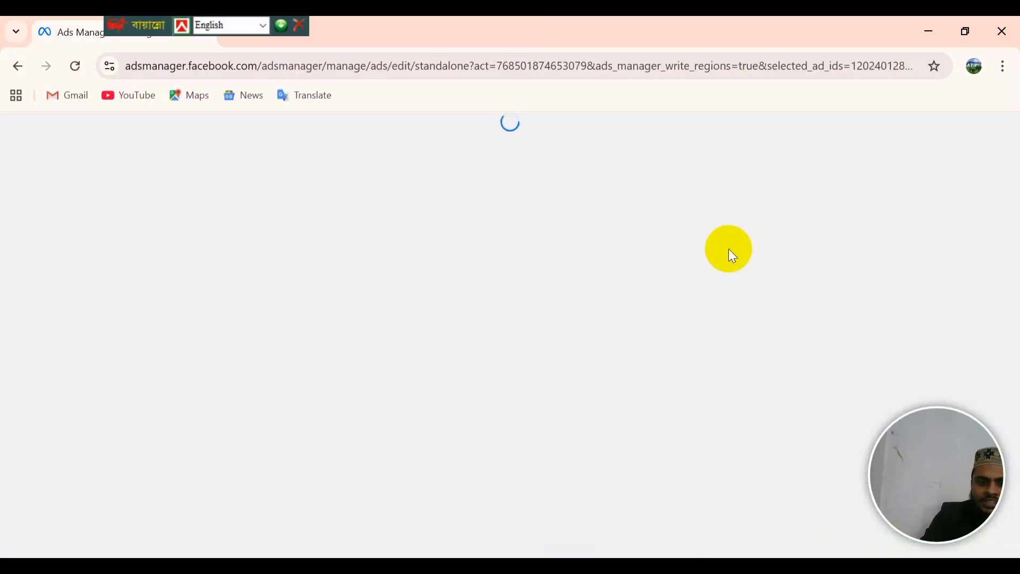
scroll(367, 366, up, 10)
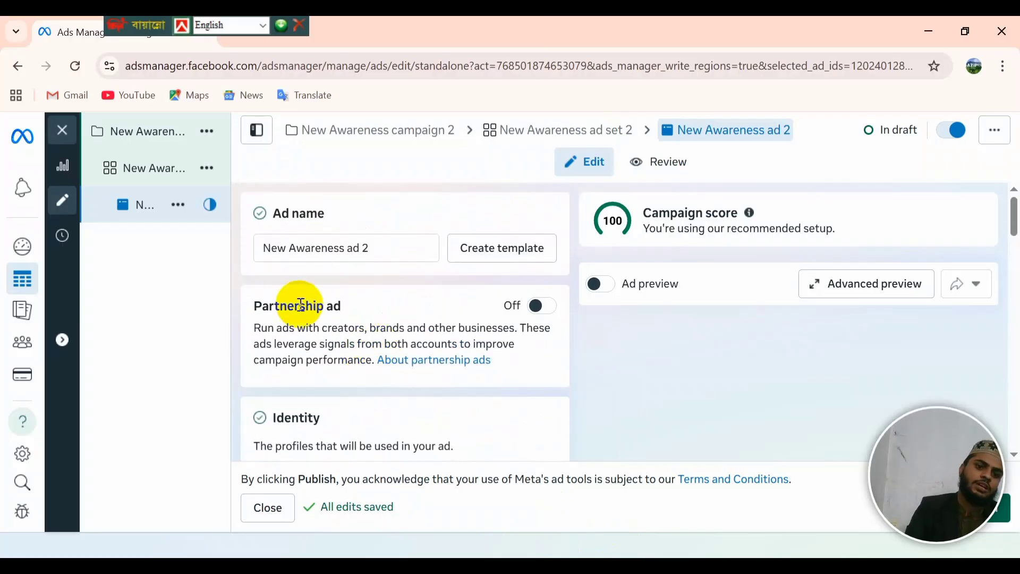
scroll(365, 325, down, 3)
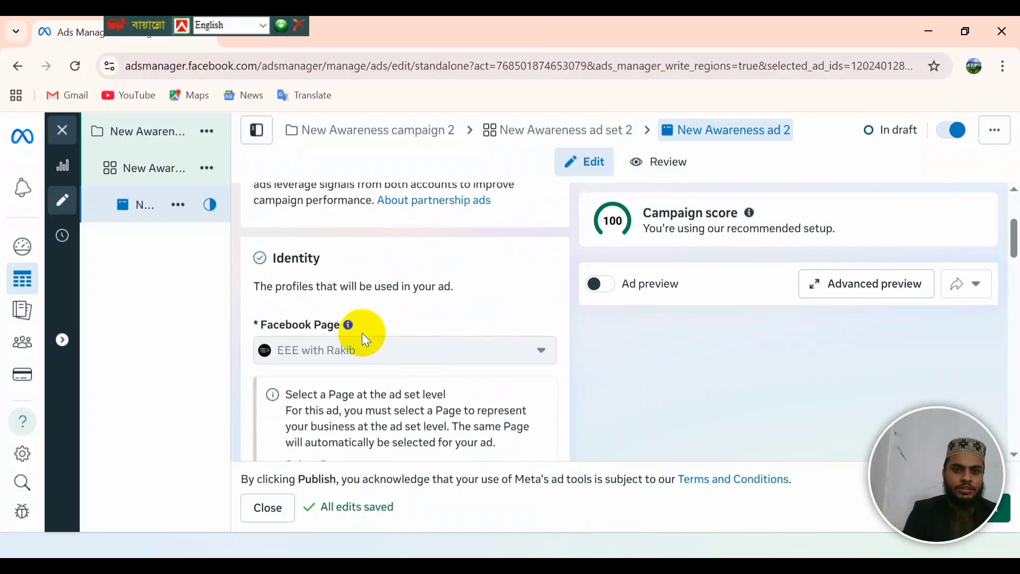